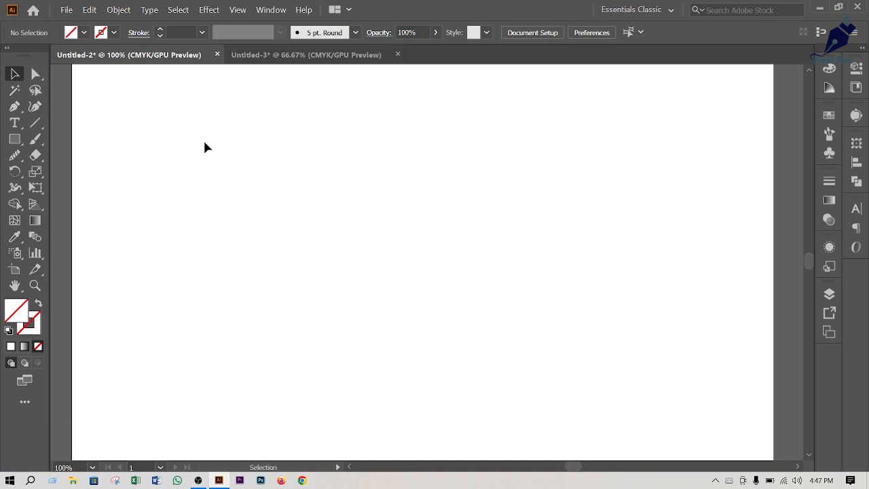
Draw a straight horizontal line with the Pen tool in the upper part of the artboard and end the path.
{"action": "key", "text": "p"}
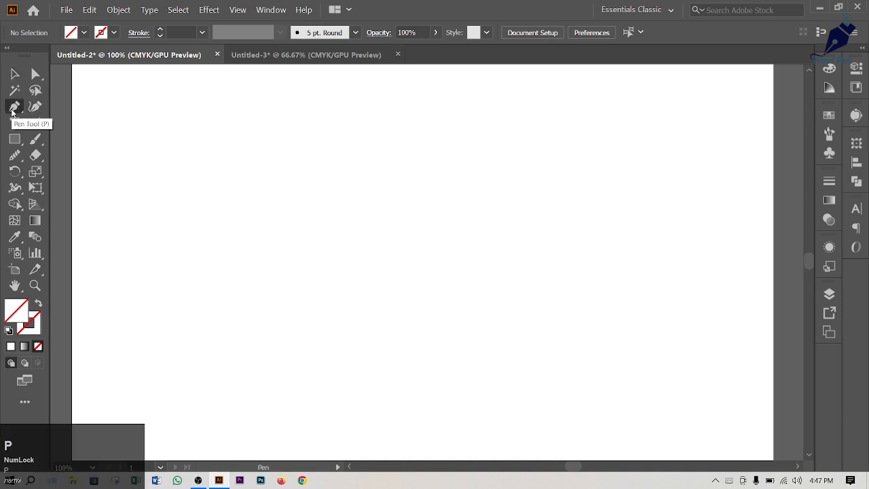
{"action": "left_click", "coordinate": [188, 147]}
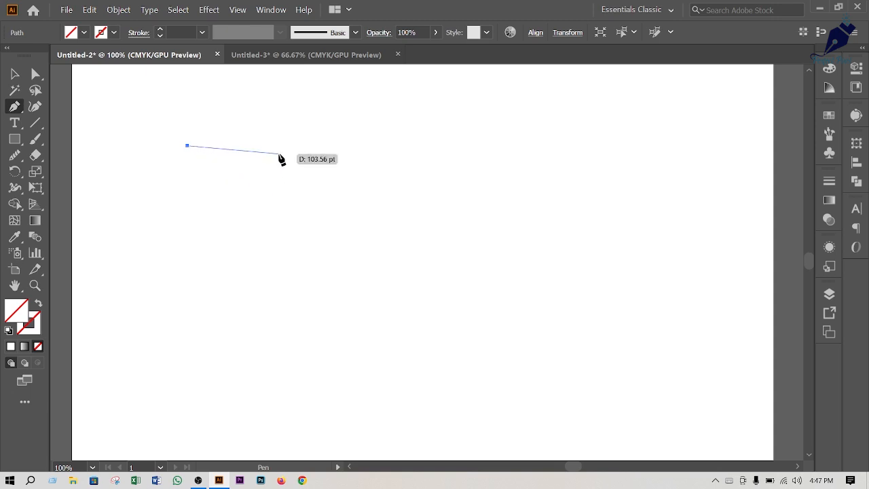
{"action": "left_click", "coordinate": [313, 146]}
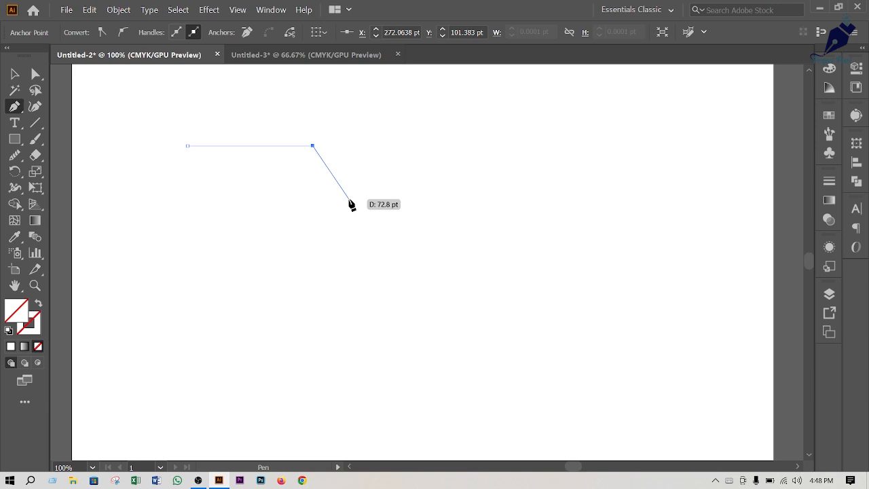
{"action": "key", "text": "Escape"}
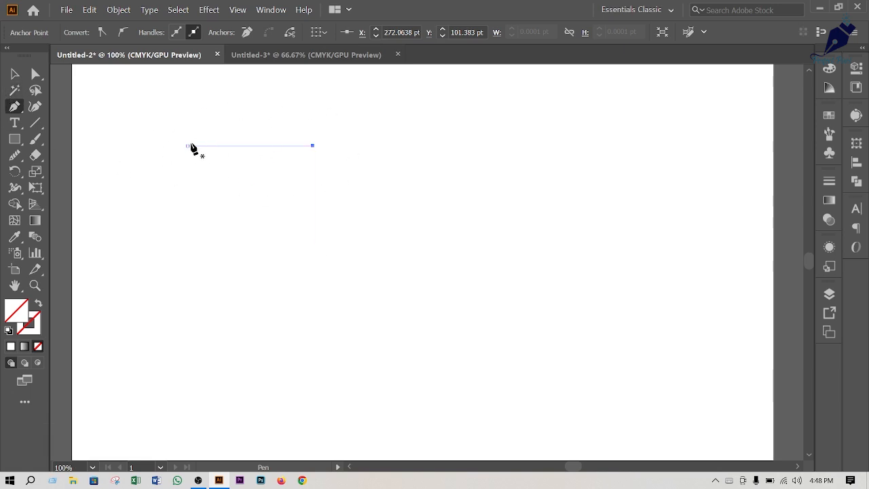
Select the horizontal line, give it a black stroke, and deselect it.
{"action": "left_click", "coordinate": [14, 73]}
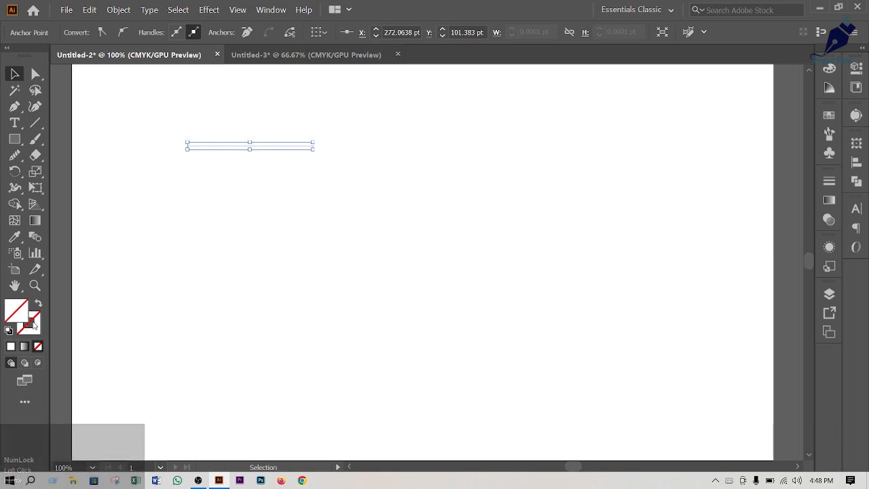
{"action": "left_click", "coordinate": [276, 259]}
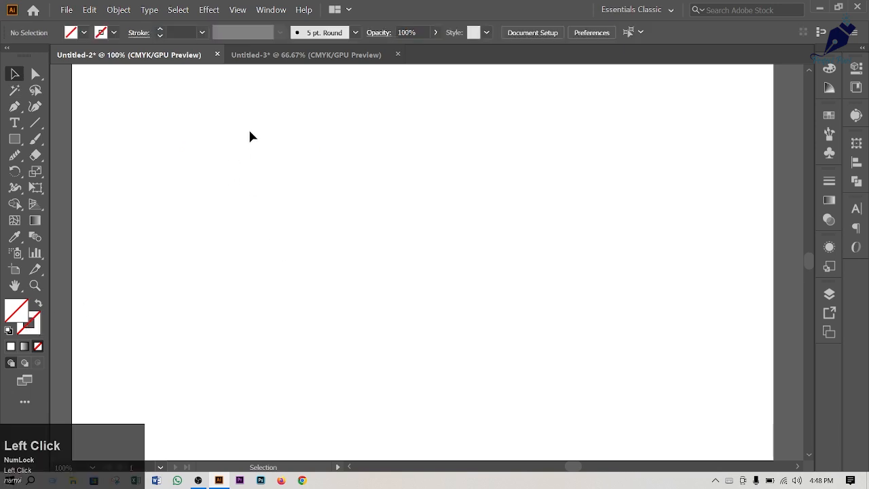
{"action": "left_click_drag", "start_coordinate": [313, 266], "coordinate": [202, 105]}
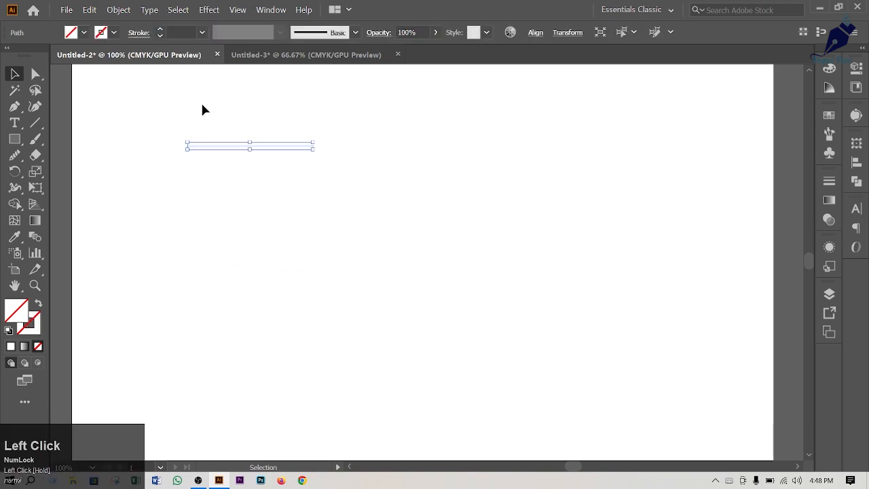
{"action": "left_click", "coordinate": [113, 32]}
{"action": "left_click", "coordinate": [37, 55]}
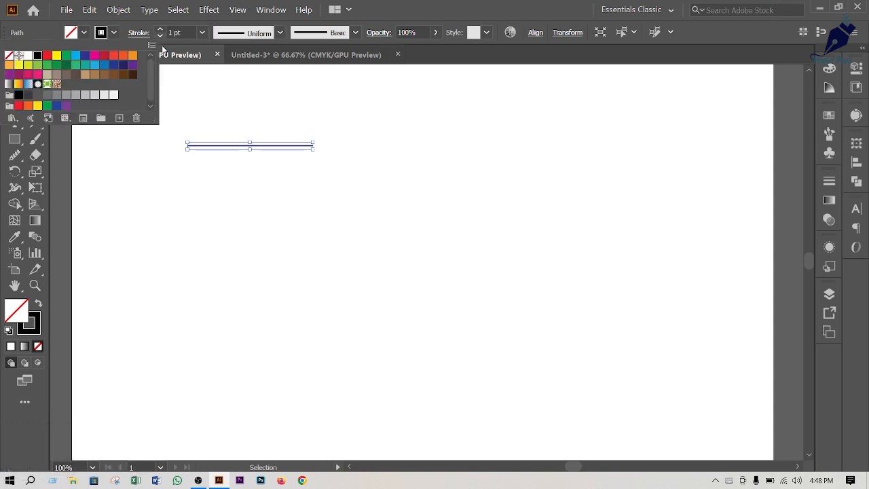
{"action": "left_click", "coordinate": [394, 136]}
{"action": "left_click", "coordinate": [328, 246]}
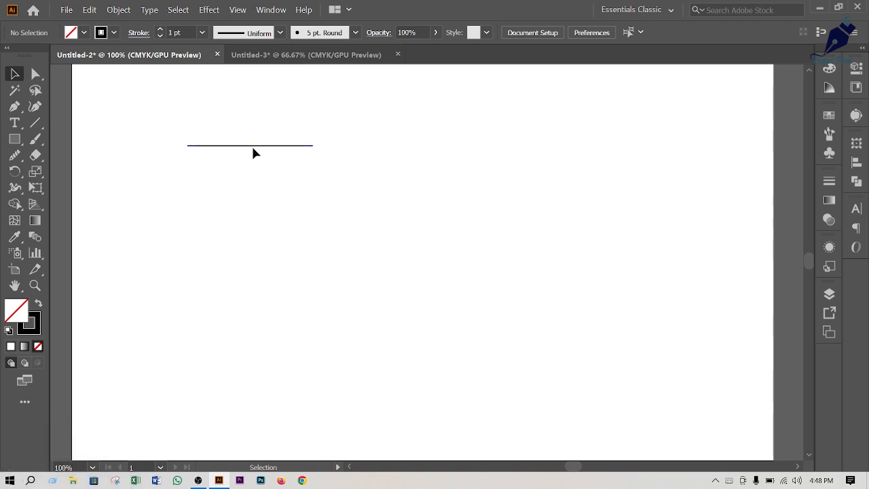
Examine the black line up close.
{"action": "scroll", "coordinate": [252, 153], "scroll_direction": "up", "scroll_amount": 4}
{"action": "key", "text": "space"}
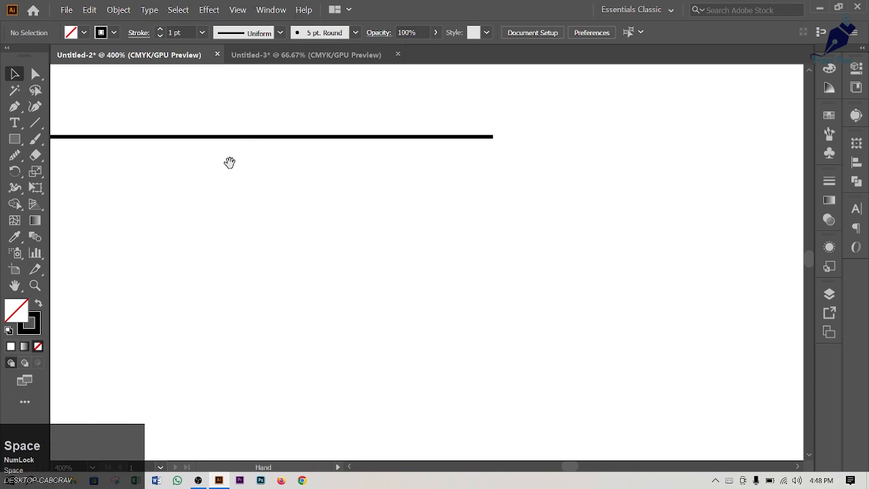
{"action": "left_click_drag", "start_coordinate": [229, 161], "coordinate": [377, 215]}
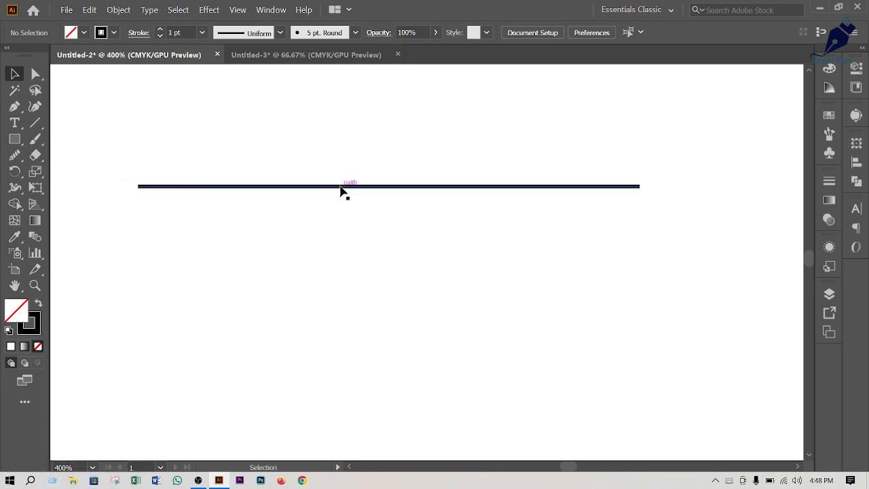
{"action": "scroll", "coordinate": [339, 193], "scroll_direction": "down", "scroll_amount": 2}
{"action": "key", "text": "space"}
{"action": "left_click_drag", "start_coordinate": [339, 229], "coordinate": [297, 172]}
{"action": "scroll", "coordinate": [301, 185], "scroll_direction": "down", "scroll_amount": 1}
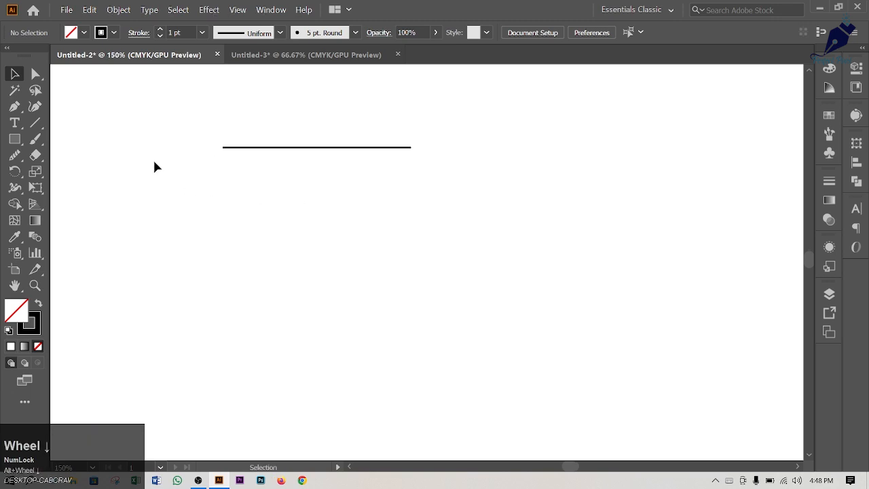
Draw a closed rectangle of about 141 by 113 pt with the Pen tool, directly below the line and aligned to its ends.
{"action": "left_click", "coordinate": [14, 107]}
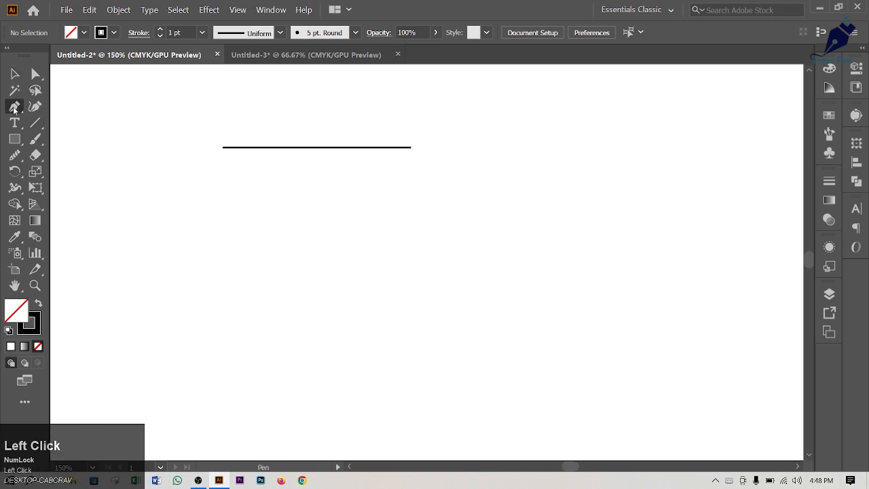
{"action": "left_click", "coordinate": [223, 212]}
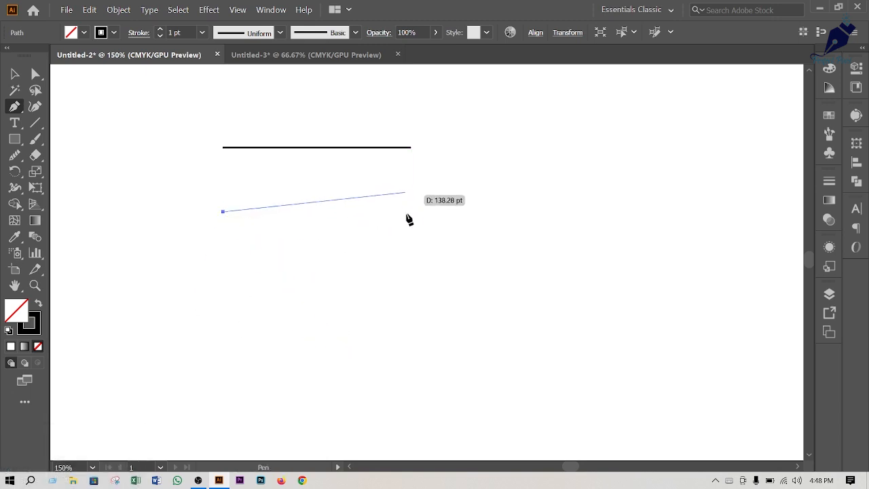
{"action": "key", "text": "shift"}
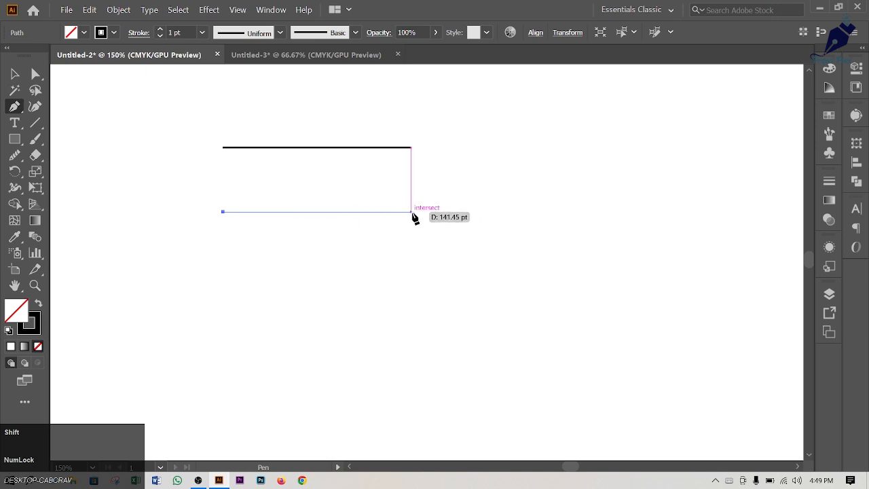
{"action": "left_click", "coordinate": [412, 212]}
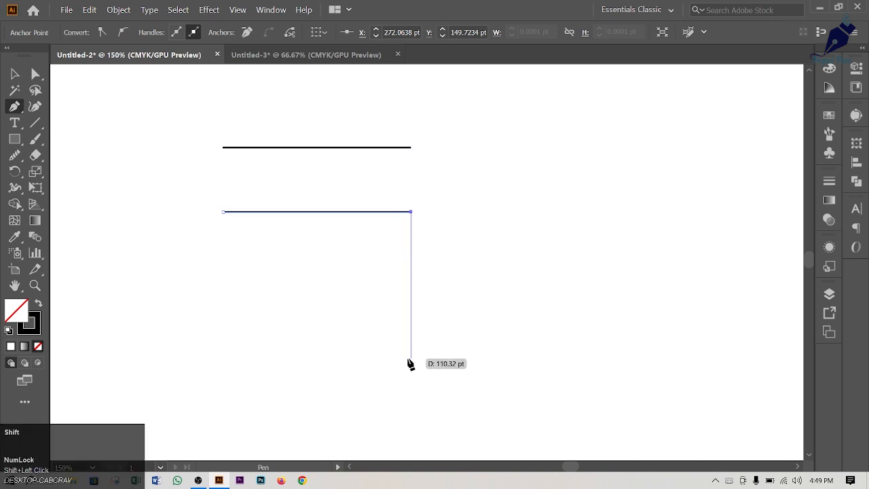
{"action": "left_click", "coordinate": [412, 362]}
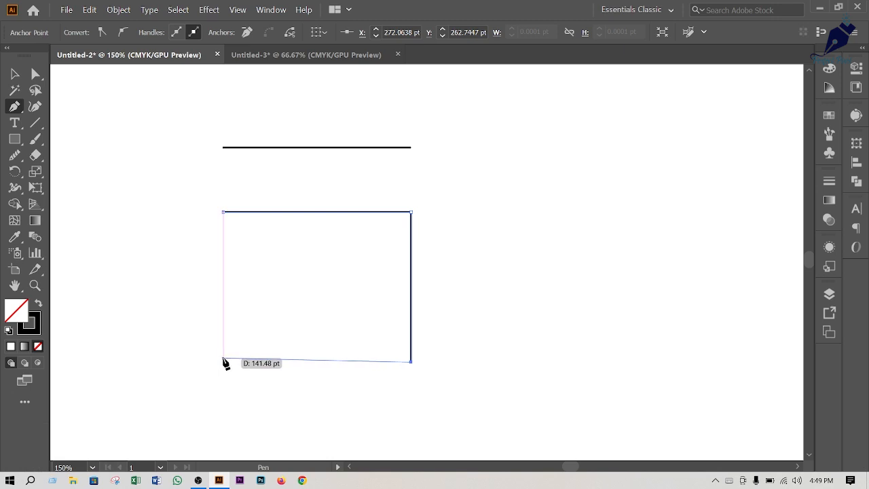
{"action": "key", "text": "shift"}
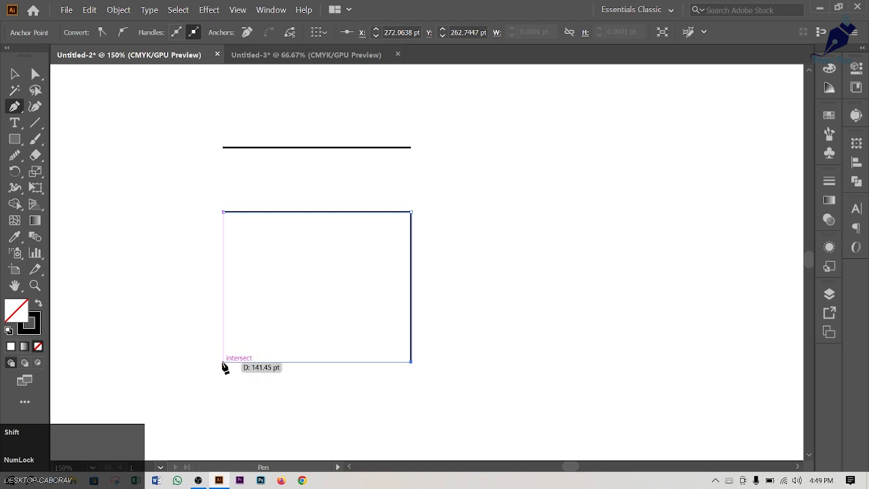
{"action": "left_click", "coordinate": [224, 364]}
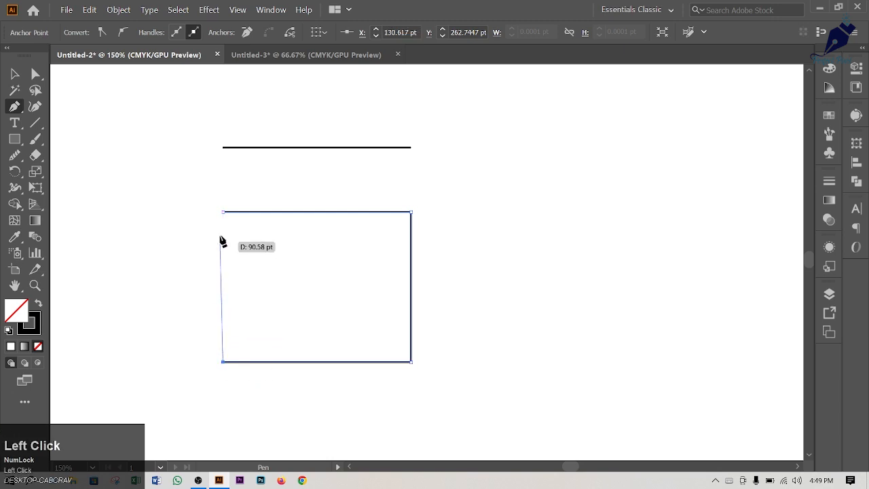
{"action": "left_click", "coordinate": [224, 213]}
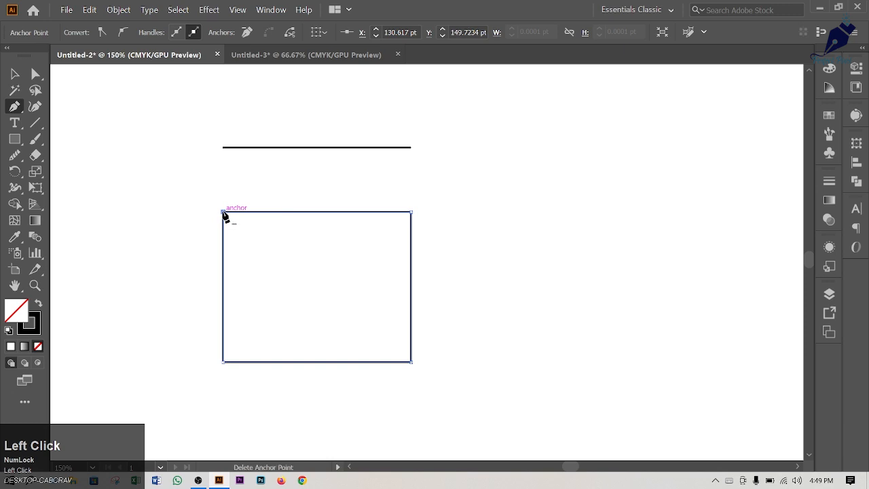
{"action": "left_click", "coordinate": [15, 74]}
{"action": "left_click", "coordinate": [418, 178]}
Draw a closed, roughly circular path about 116 pt wide with the Pen tool, to the right of the rectangle, using four smooth anchor points.
{"action": "scroll", "coordinate": [458, 252], "scroll_direction": "down", "scroll_amount": 1}
{"action": "scroll", "coordinate": [458, 252], "scroll_direction": "up", "scroll_amount": 2}
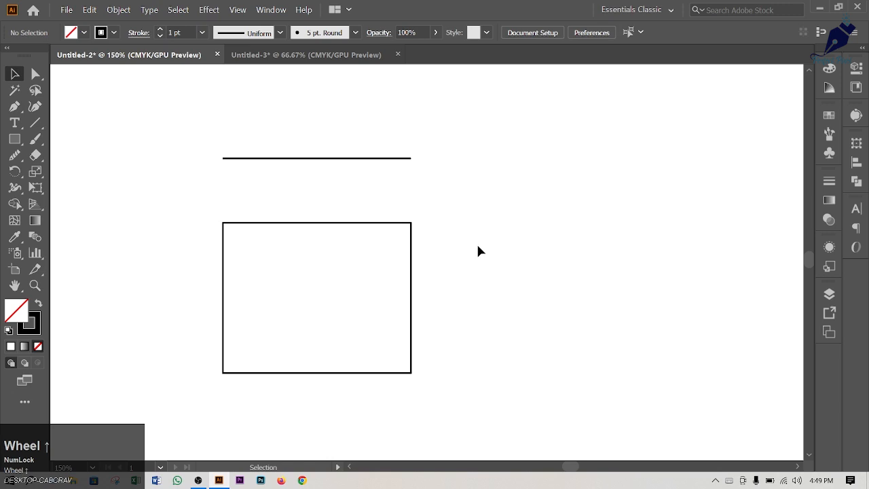
{"action": "left_click_drag", "start_coordinate": [561, 274], "coordinate": [442, 279]}
{"action": "left_click", "coordinate": [14, 106]}
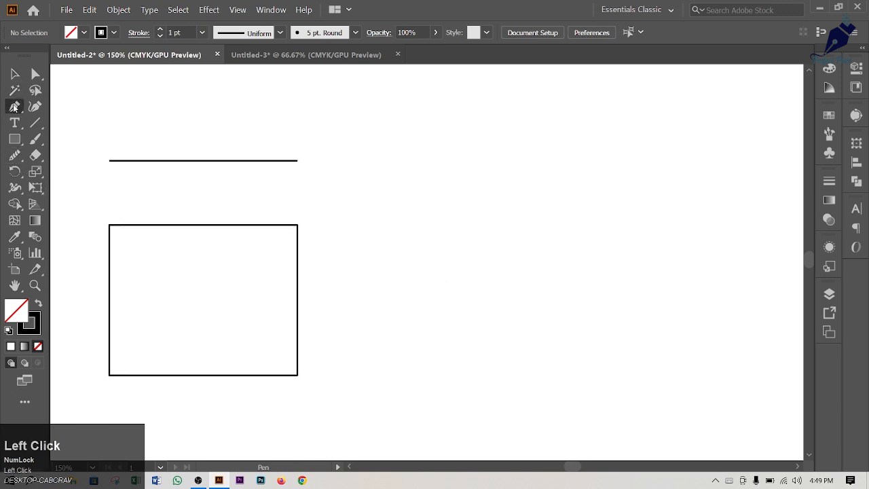
{"action": "left_click", "coordinate": [463, 250]}
{"action": "left_click_drag", "start_coordinate": [462, 250], "coordinate": [463, 324]}
{"action": "key", "text": "shift"}
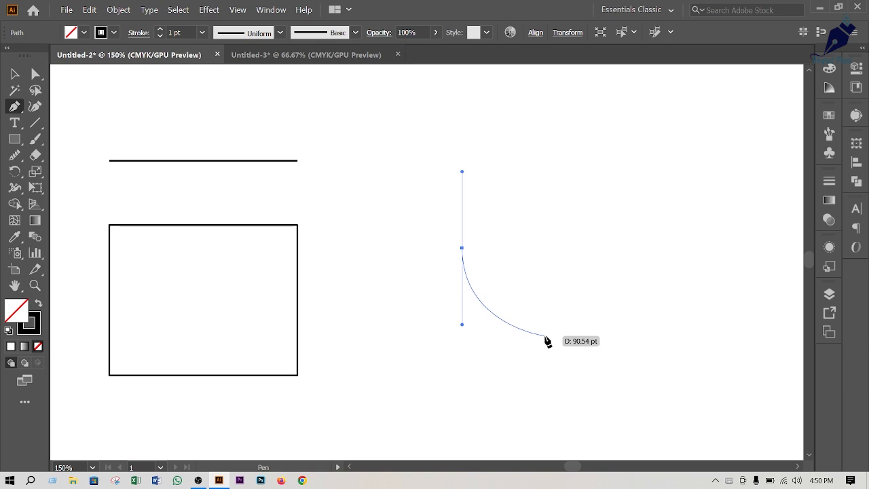
{"action": "left_click", "coordinate": [547, 336]}
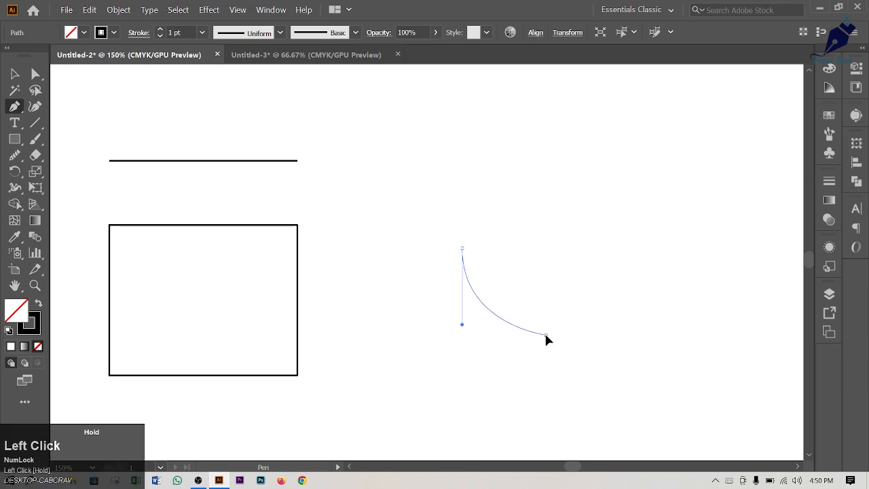
{"action": "left_click_drag", "start_coordinate": [546, 335], "coordinate": [579, 343]}
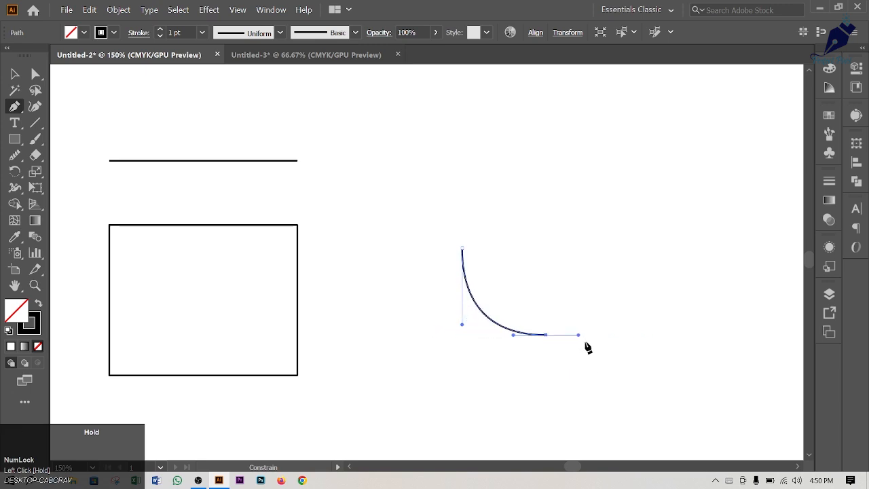
{"action": "left_click", "coordinate": [616, 250]}
{"action": "left_click_drag", "start_coordinate": [617, 250], "coordinate": [615, 188]}
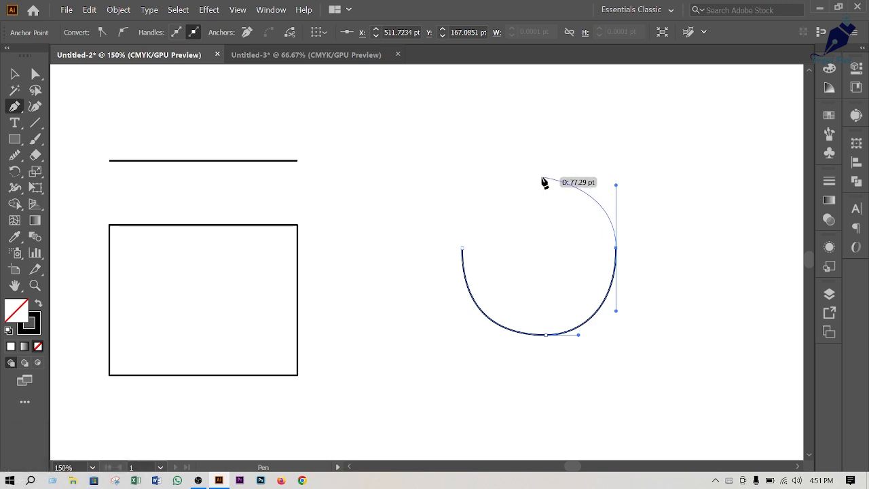
{"action": "left_click_drag", "start_coordinate": [542, 178], "coordinate": [503, 181]}
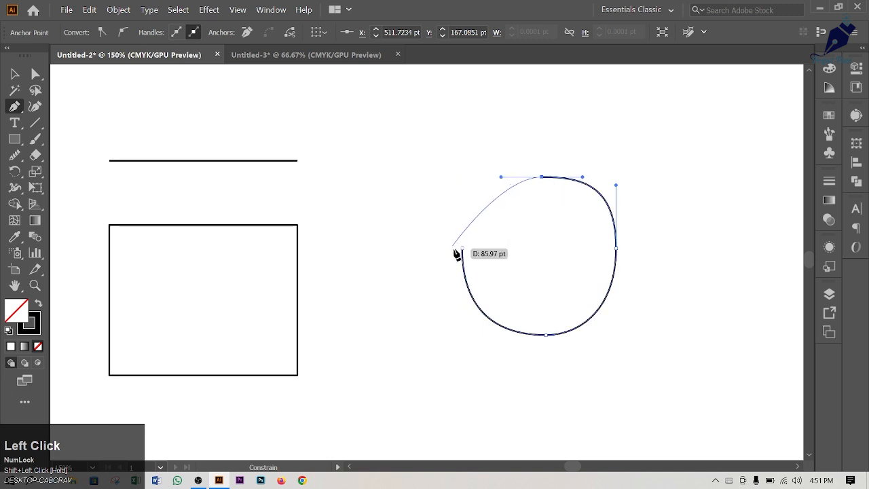
{"action": "left_click_drag", "start_coordinate": [463, 250], "coordinate": [468, 303]}
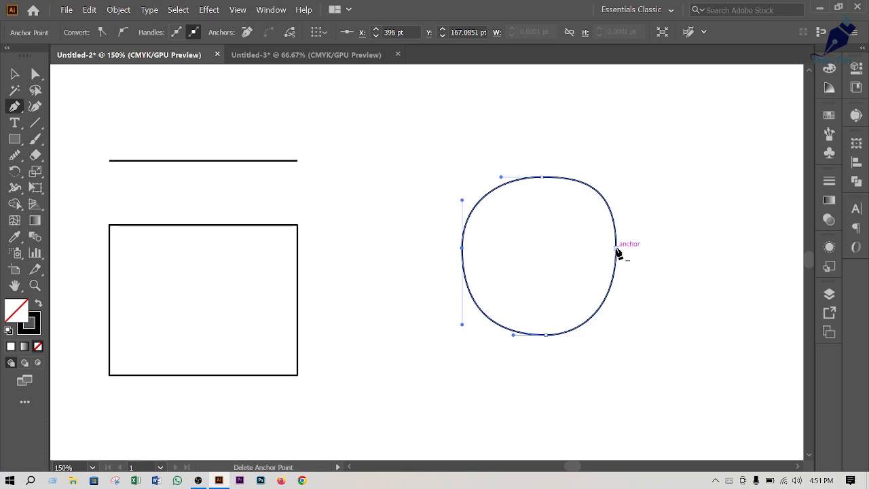
Try deleting the rightmost anchor point of the round path, and undo the deletion.
{"action": "left_click", "coordinate": [616, 248]}
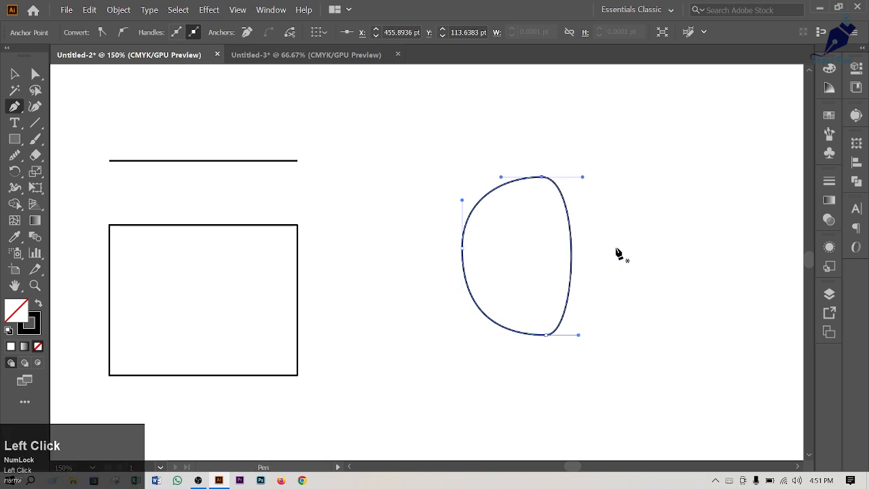
{"action": "key", "text": "ctrl+z"}
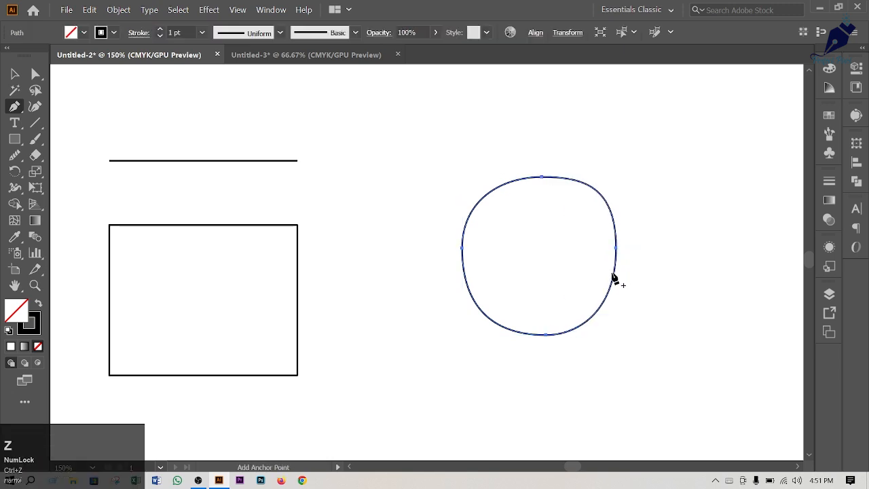
Add four anchor points to the round path, one between each pair of its existing anchor points.
{"action": "left_click", "coordinate": [600, 307]}
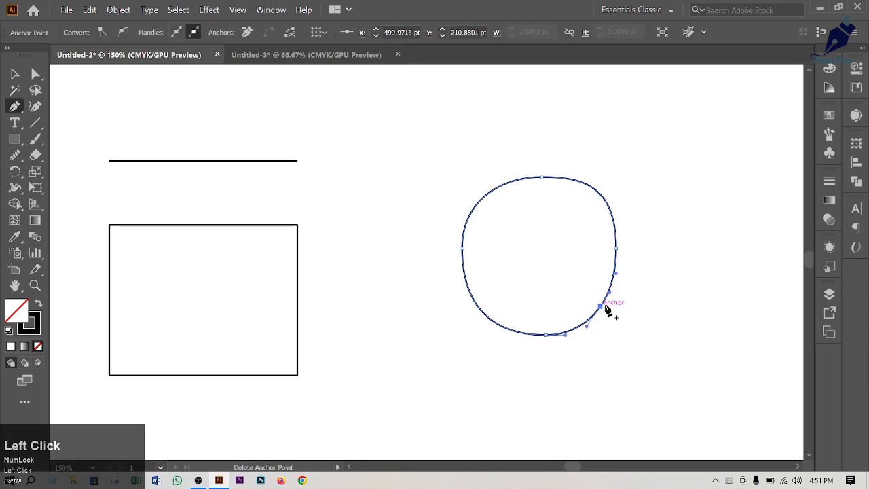
{"action": "left_click", "coordinate": [600, 193]}
{"action": "left_click", "coordinate": [478, 204]}
{"action": "left_click_drag", "start_coordinate": [489, 318], "coordinate": [504, 332]}
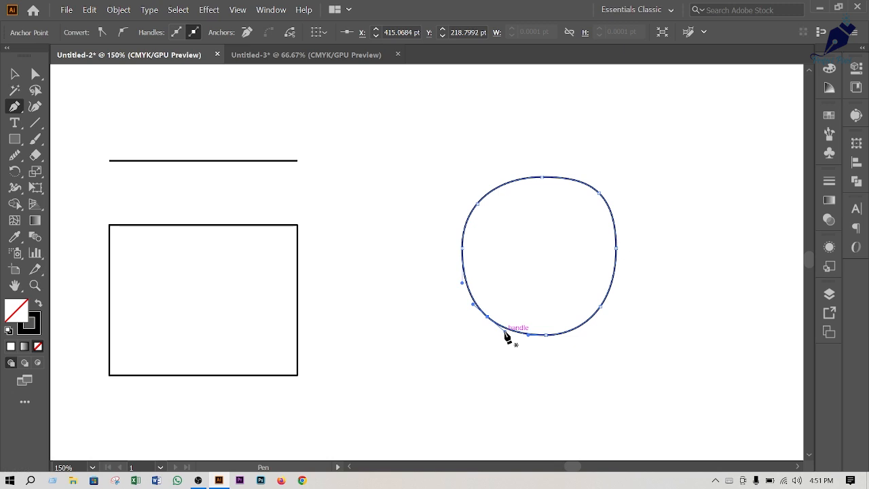
Reshape the round path by adjusting its lower-left anchor point and handle, and shifting its lower-right and upper-right anchor points slightly.
{"action": "mouse_move", "coordinate": [504, 332]}
{"action": "left_mouse_down"}
{"action": "mouse_move", "coordinate": [547, 352]}
{"action": "mouse_move", "coordinate": [520, 337]}
{"action": "left_mouse_up"}
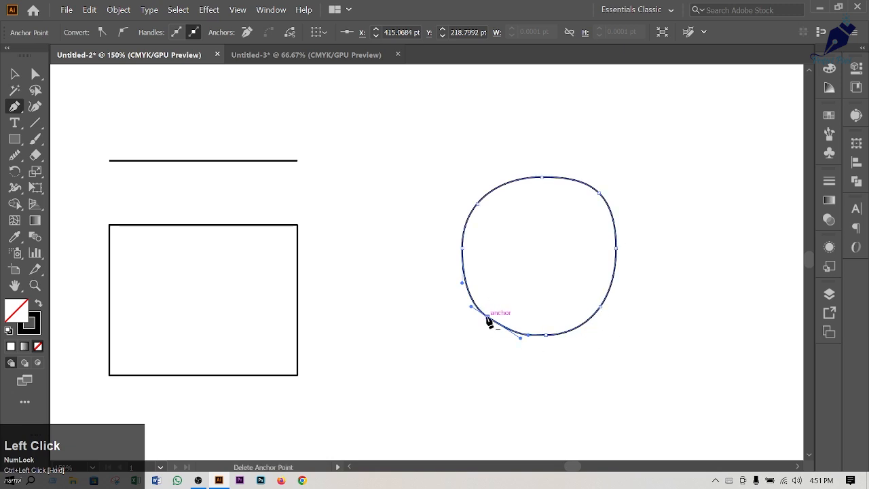
{"action": "mouse_move", "coordinate": [487, 322]}
{"action": "left_mouse_down"}
{"action": "mouse_move", "coordinate": [490, 313]}
{"action": "mouse_move", "coordinate": [480, 313]}
{"action": "mouse_move", "coordinate": [486, 319]}
{"action": "left_mouse_up"}
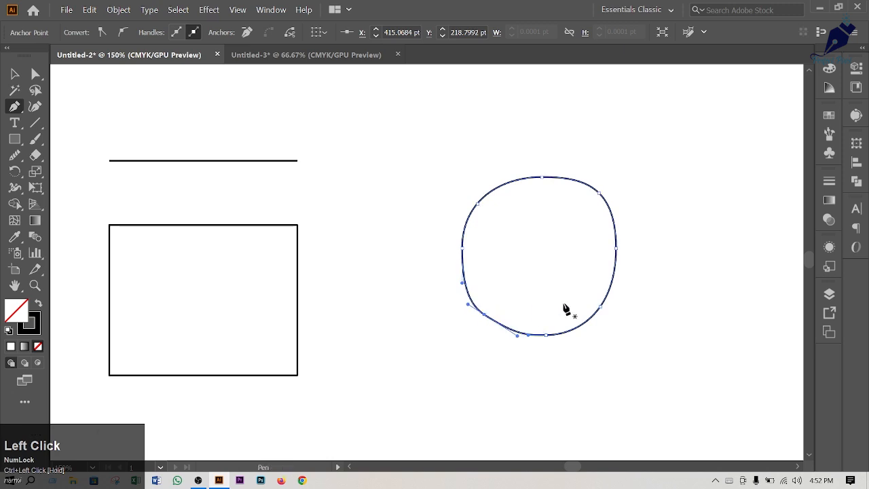
{"action": "left_click", "coordinate": [602, 311], "text": "ctrl"}
{"action": "left_click_drag", "start_coordinate": [603, 309], "coordinate": [607, 304]}
{"action": "left_click_drag", "start_coordinate": [599, 197], "coordinate": [599, 199]}
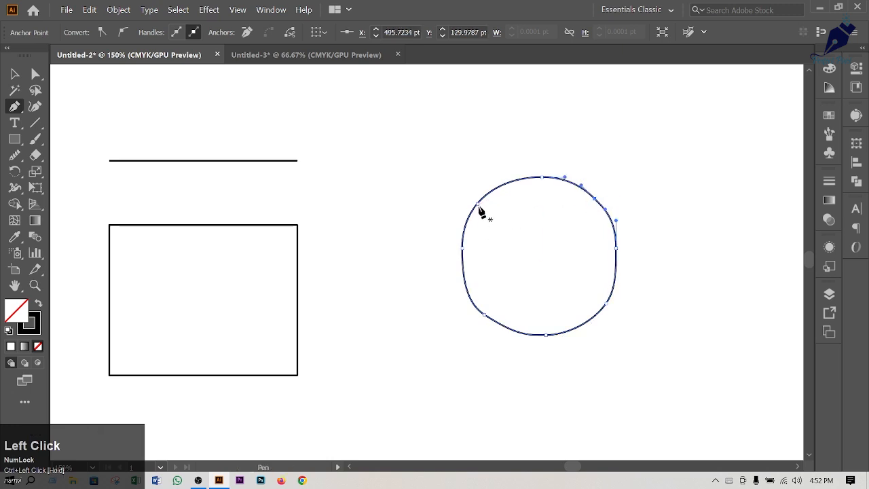
Pull in the upper handle of the round path's lower-right anchor point independently of its opposite handle.
{"action": "left_click", "coordinate": [606, 304], "text": "ctrl"}
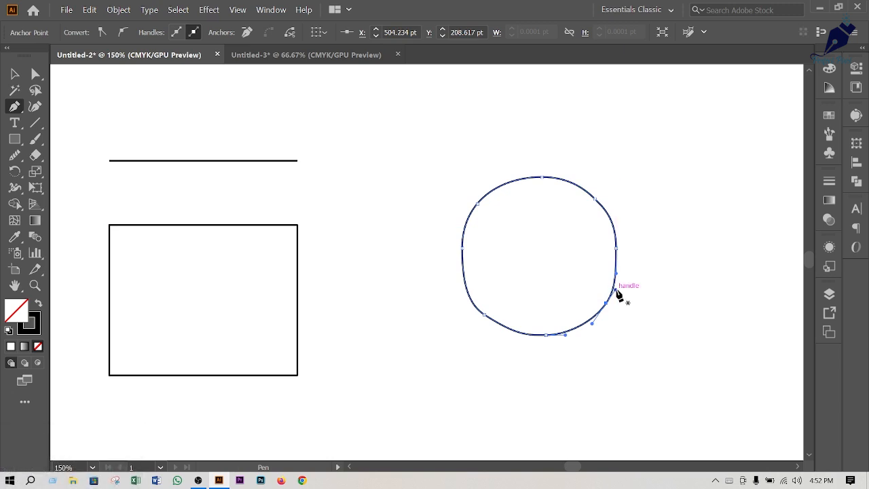
{"action": "key", "text": "alt"}
{"action": "mouse_move", "coordinate": [616, 290]}
{"action": "left_mouse_down"}
{"action": "mouse_move", "coordinate": [625, 308]}
{"action": "mouse_move", "coordinate": [612, 290]}
{"action": "left_mouse_up"}
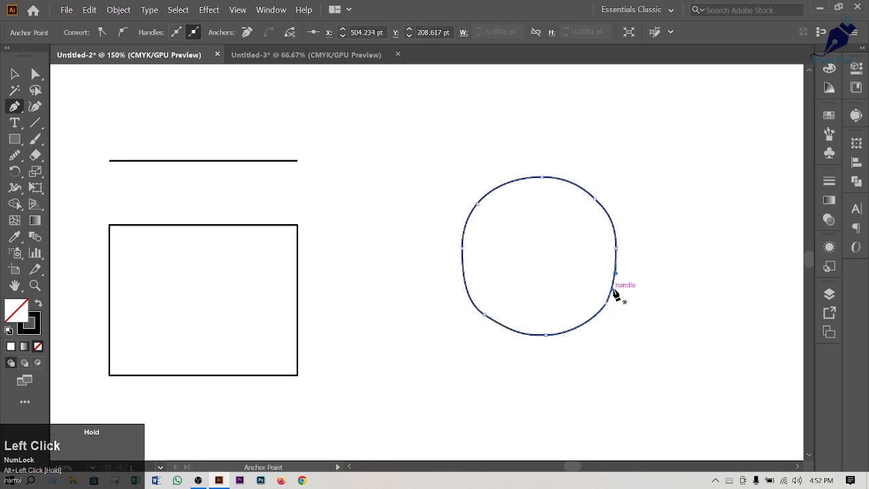
{"action": "left_click", "coordinate": [609, 308], "text": "ctrl"}
{"action": "left_click_drag", "start_coordinate": [607, 308], "coordinate": [609, 310]}
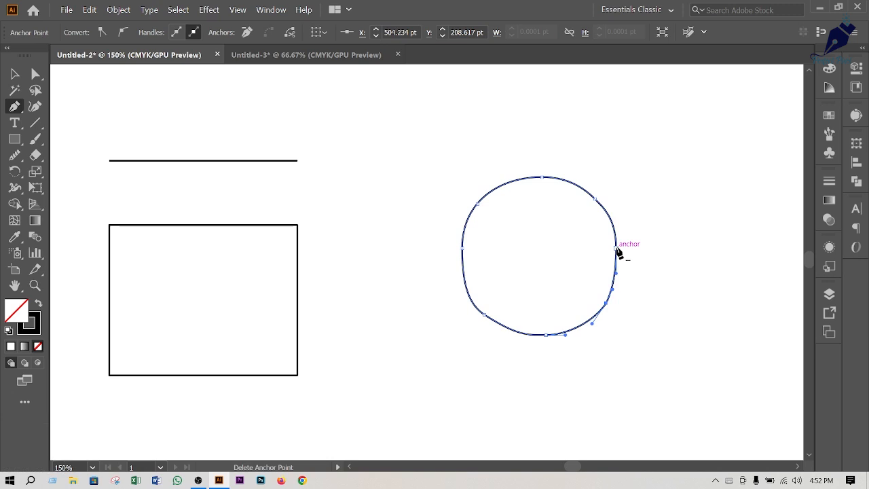
Move the round path's rightmost anchor point slightly outward and adjust the position of its upper-right anchor point.
{"action": "left_click", "coordinate": [618, 250], "text": "ctrl"}
{"action": "left_click_drag", "start_coordinate": [617, 250], "coordinate": [622, 251]}
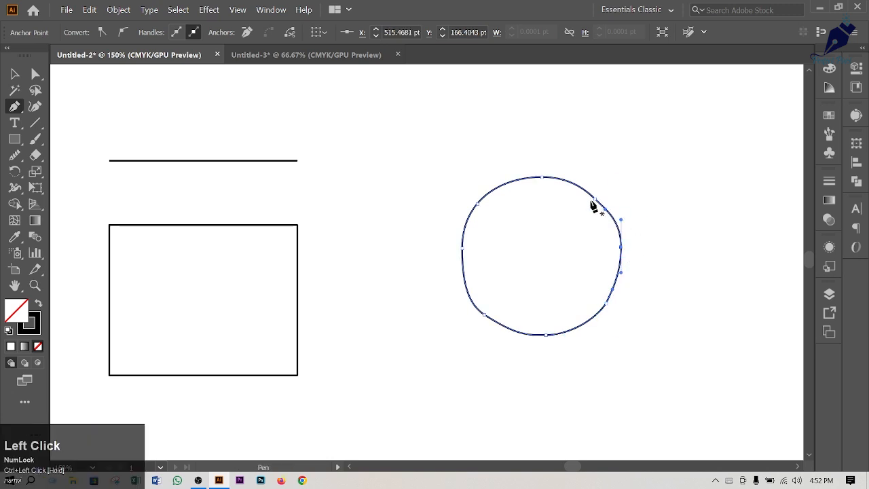
{"action": "left_click_drag", "start_coordinate": [597, 201], "coordinate": [596, 197]}
{"action": "left_click", "coordinate": [649, 211], "text": "ctrl"}
Fill the round path with white and move it down beside the rectangle.
{"action": "key", "text": "v"}
{"action": "left_click", "coordinate": [477, 188]}
{"action": "left_click_drag", "start_coordinate": [563, 239], "coordinate": [421, 314]}
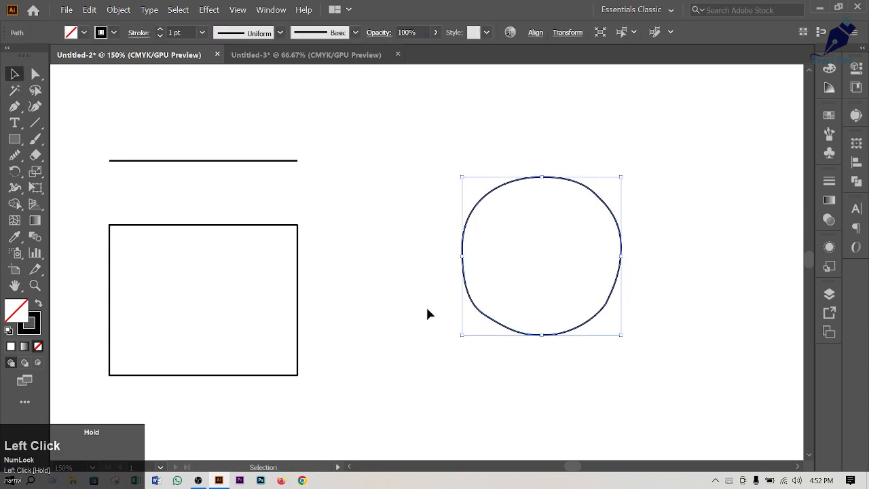
{"action": "left_click", "coordinate": [82, 34]}
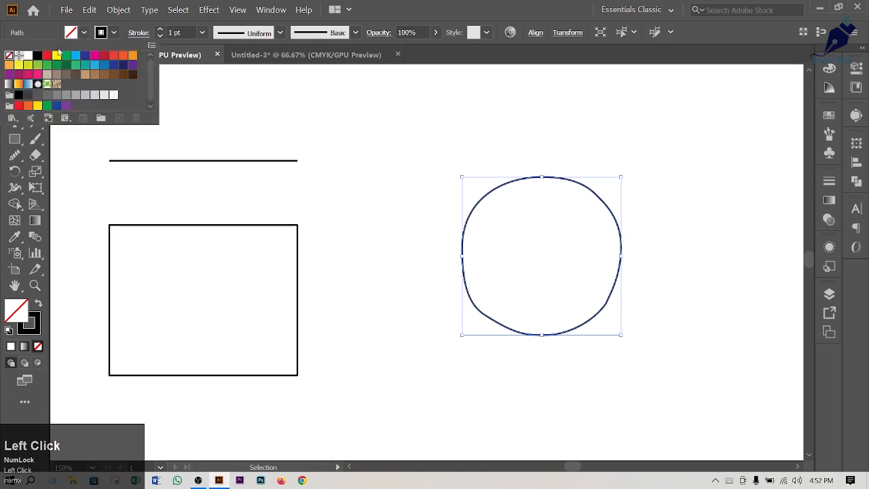
{"action": "left_click", "coordinate": [28, 56]}
{"action": "left_click", "coordinate": [390, 198]}
{"action": "left_click_drag", "start_coordinate": [578, 283], "coordinate": [441, 350]}
{"action": "left_click", "coordinate": [598, 236]}
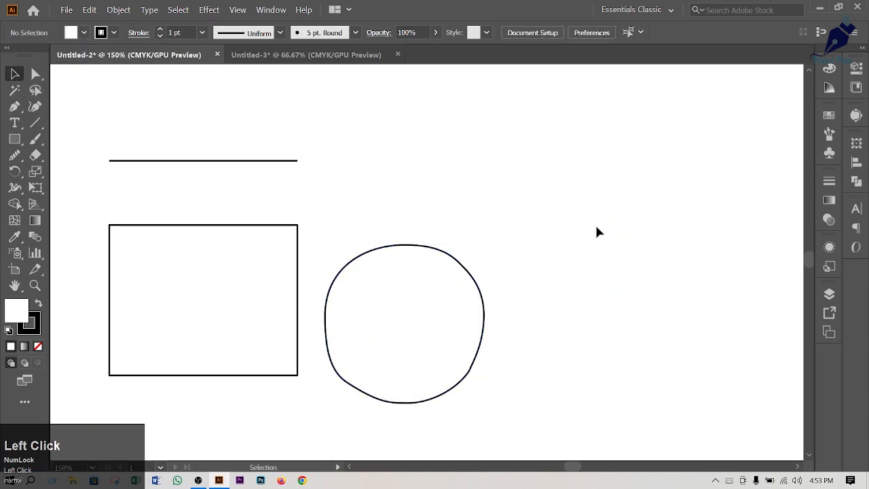
Move the straight line across to the artboard's right edge, near its top corner.
{"action": "scroll", "coordinate": [598, 232], "scroll_direction": "down", "scroll_amount": 3}
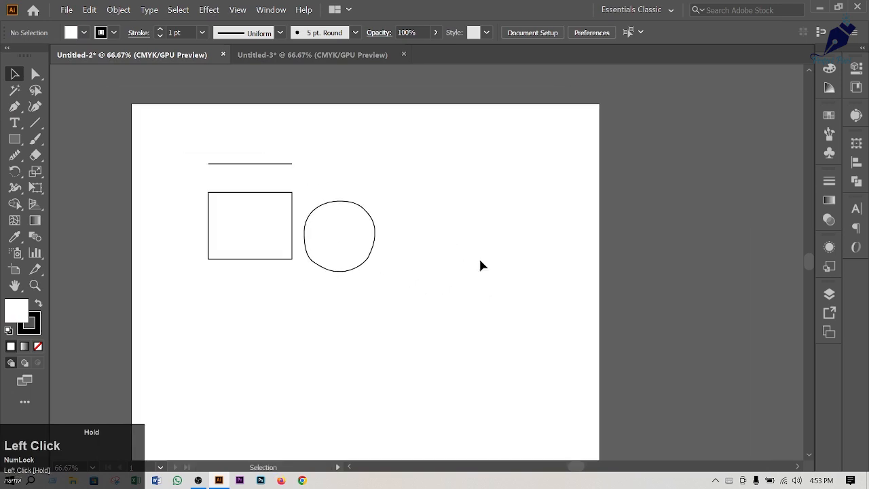
{"action": "left_click_drag", "start_coordinate": [229, 130], "coordinate": [642, 138]}
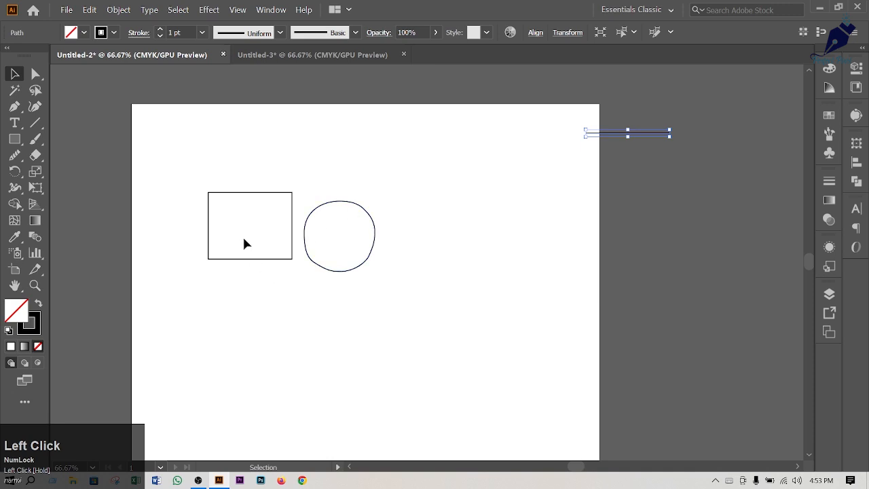
Fill the rectangle with white and move it directly below the straight line at the artboard's right edge.
{"action": "left_click_drag", "start_coordinate": [257, 211], "coordinate": [628, 172]}
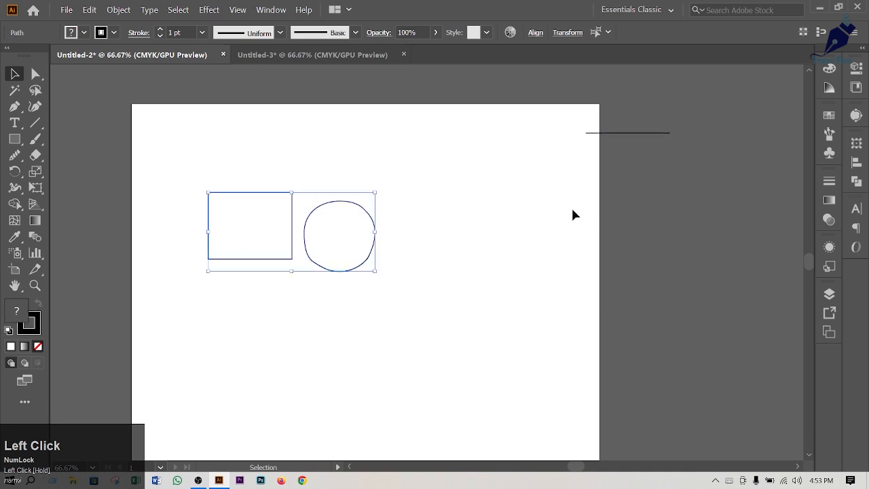
{"action": "left_click", "coordinate": [463, 294]}
{"action": "left_click_drag", "start_coordinate": [248, 220], "coordinate": [284, 221]}
{"action": "left_click", "coordinate": [263, 193]}
{"action": "left_click", "coordinate": [83, 33]}
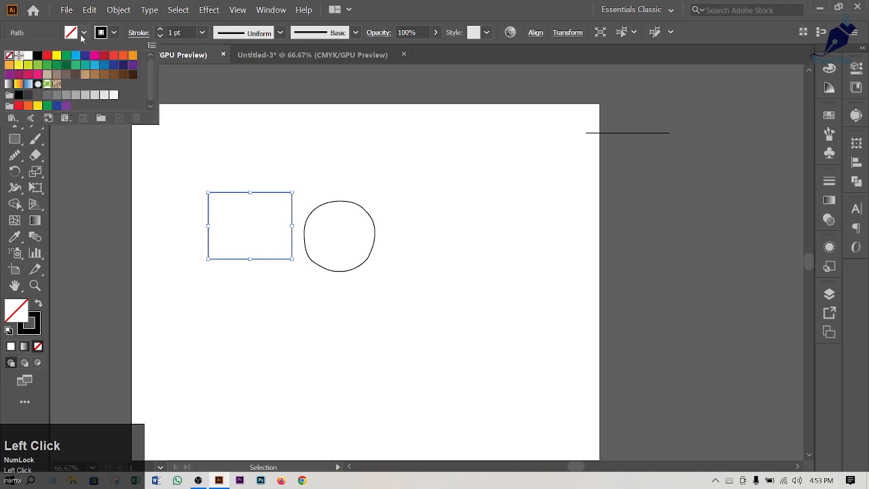
{"action": "left_click", "coordinate": [28, 55]}
{"action": "left_click_drag", "start_coordinate": [250, 229], "coordinate": [632, 197]}
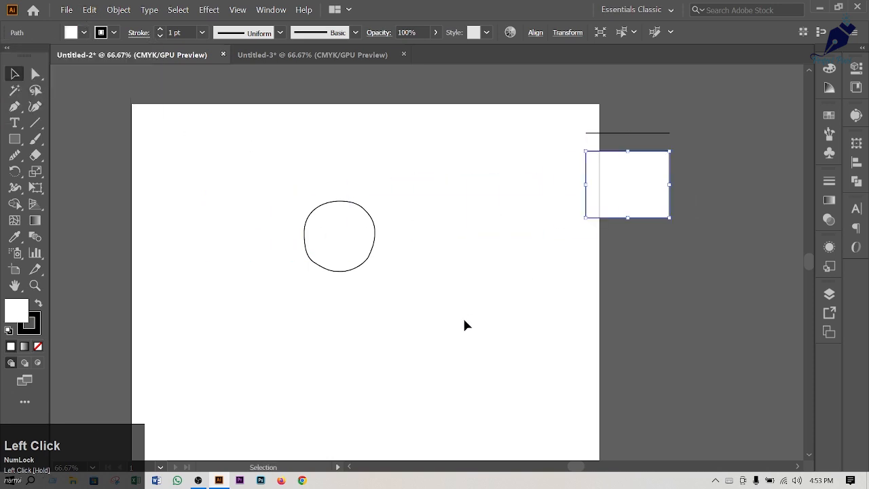
Move the round path below the rectangle at the artboard's right edge and deselect it.
{"action": "left_click", "coordinate": [464, 324]}
{"action": "left_click_drag", "start_coordinate": [334, 242], "coordinate": [624, 277]}
{"action": "left_click", "coordinate": [415, 265]}
Draw an upward-bulging arc about 287 pt wide on the empty artboard with the Pen tool, ending in a smooth point.
{"action": "left_click_drag", "start_coordinate": [415, 265], "coordinate": [473, 330]}
{"action": "scroll", "coordinate": [400, 287], "scroll_direction": "up", "scroll_amount": 1}
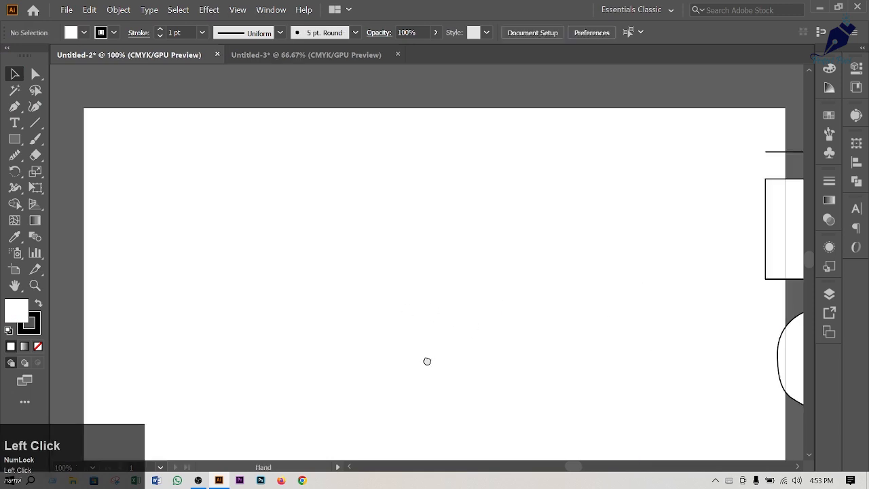
{"action": "left_click_drag", "start_coordinate": [428, 358], "coordinate": [319, 270]}
{"action": "left_click", "coordinate": [14, 109]}
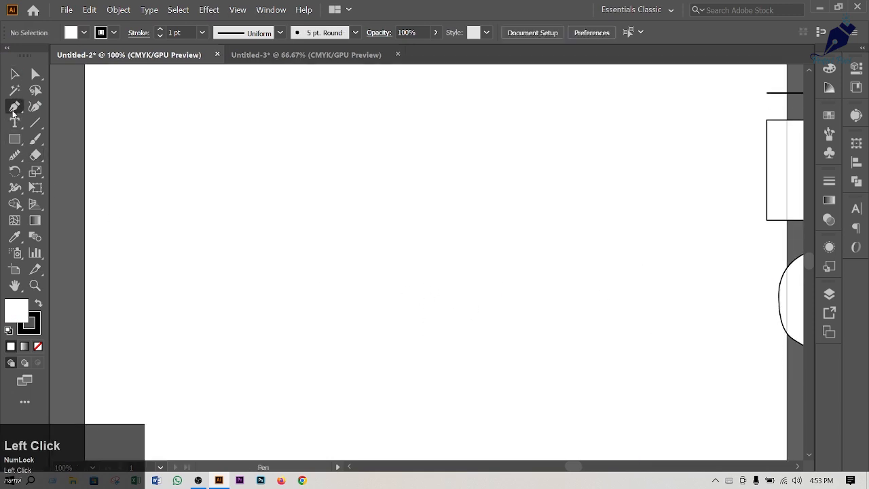
{"action": "left_click", "coordinate": [318, 227]}
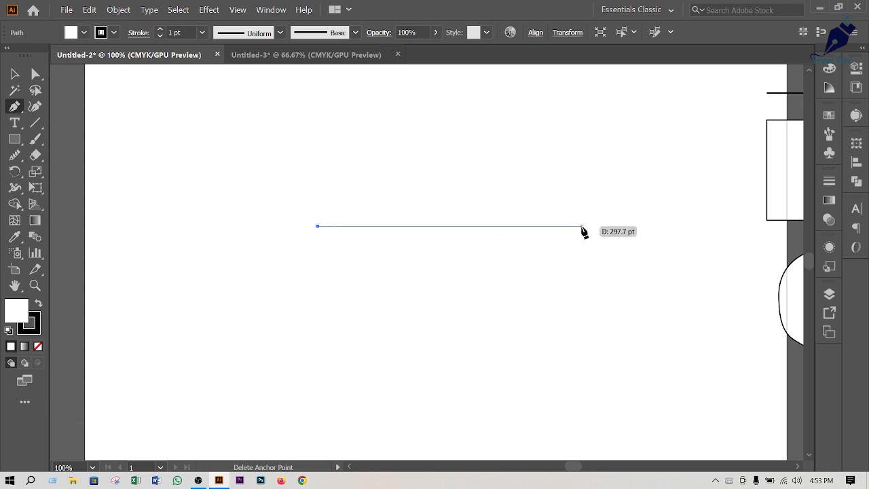
{"action": "mouse_move", "coordinate": [573, 220]}
{"action": "left_mouse_down"}
{"action": "mouse_move", "coordinate": [689, 264]}
{"action": "mouse_move", "coordinate": [739, 302]}
{"action": "mouse_move", "coordinate": [732, 313]}
{"action": "mouse_move", "coordinate": [758, 320]}
{"action": "mouse_move", "coordinate": [747, 320]}
{"action": "left_mouse_up"}
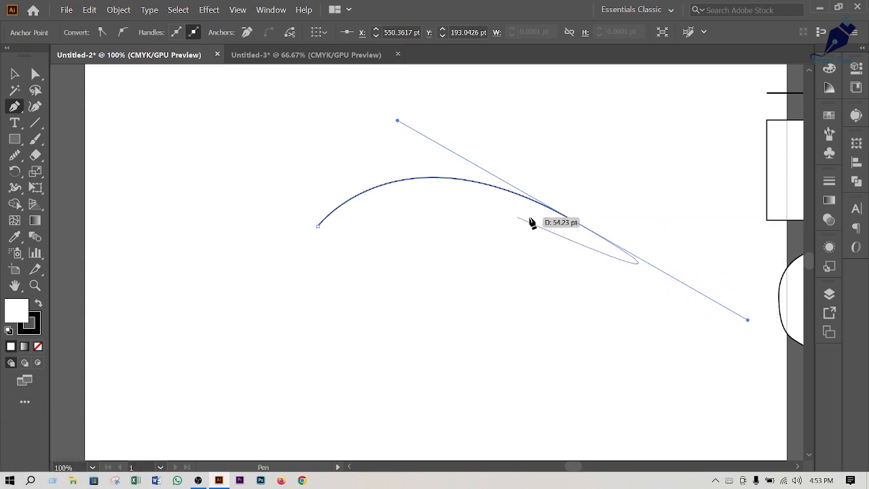
Try removing the outgoing handle at the arc's right end point and pulling out a new one, and undo both changes.
{"action": "left_click", "coordinate": [573, 221]}
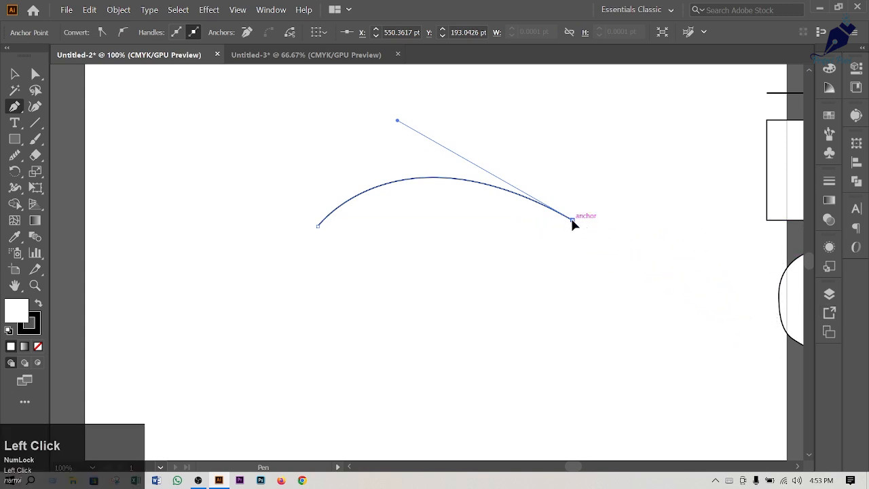
{"action": "left_click_drag", "start_coordinate": [573, 222], "coordinate": [671, 273]}
{"action": "key", "text": "ctrl+z"}
{"action": "key", "text": "ctrl+z"}
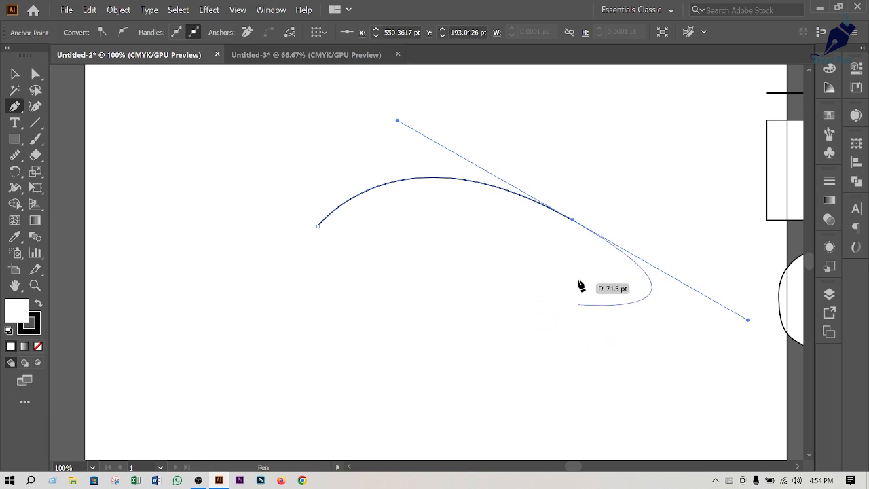
Remove the outgoing handle at the arc's right end and close the path with a lower curve, forming a leaf about 287 by 95 pt.
{"action": "left_click", "coordinate": [573, 221]}
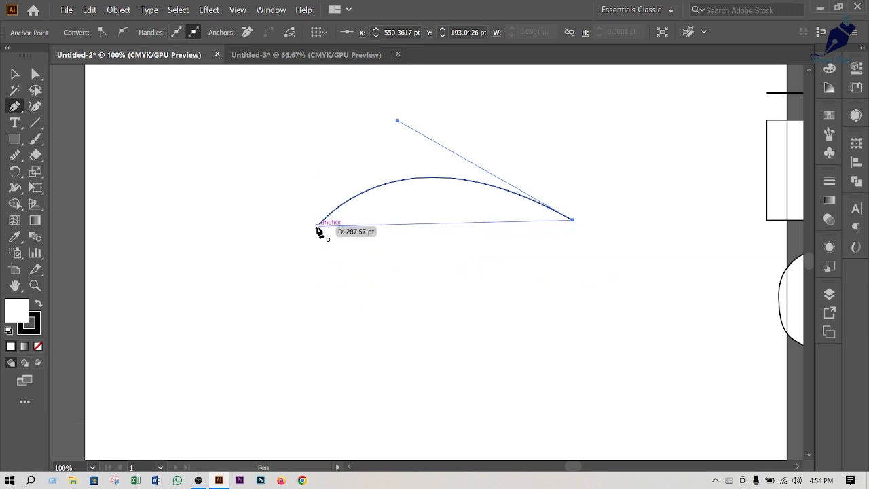
{"action": "left_click_drag", "start_coordinate": [317, 227], "coordinate": [251, 146]}
{"action": "left_click_drag", "start_coordinate": [237, 141], "coordinate": [228, 143]}
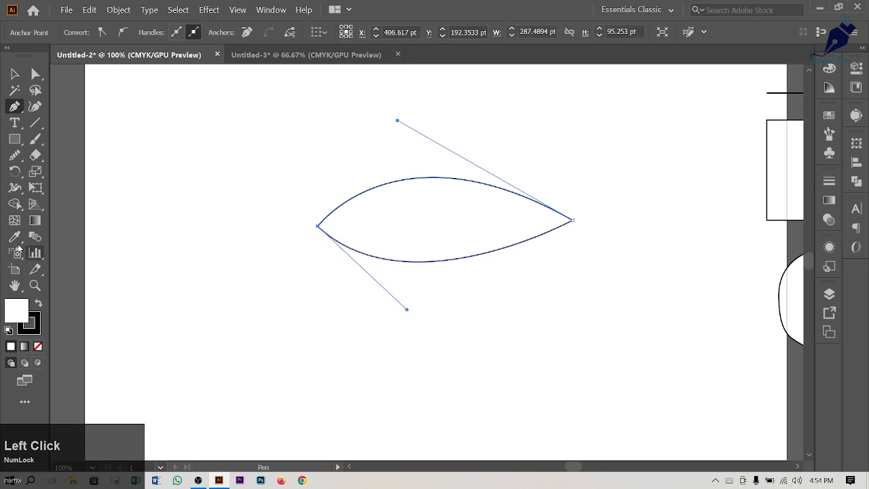
{"action": "left_click", "coordinate": [14, 74]}
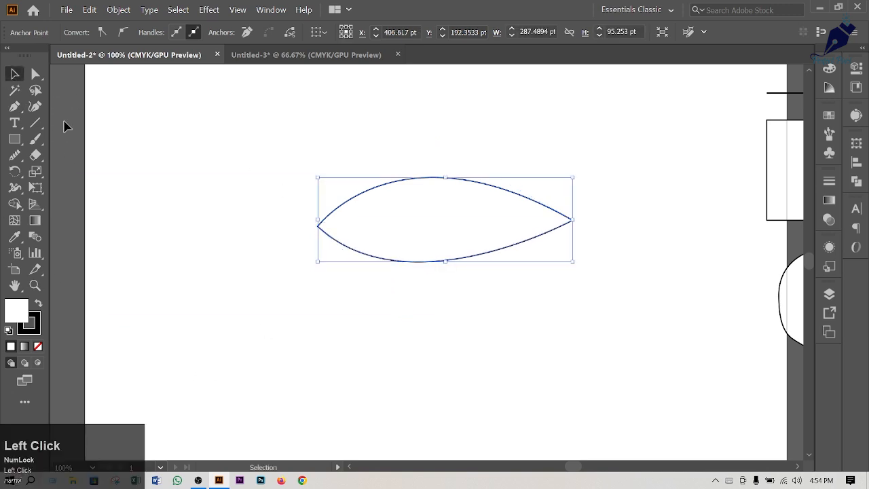
{"action": "left_click", "coordinate": [483, 334]}
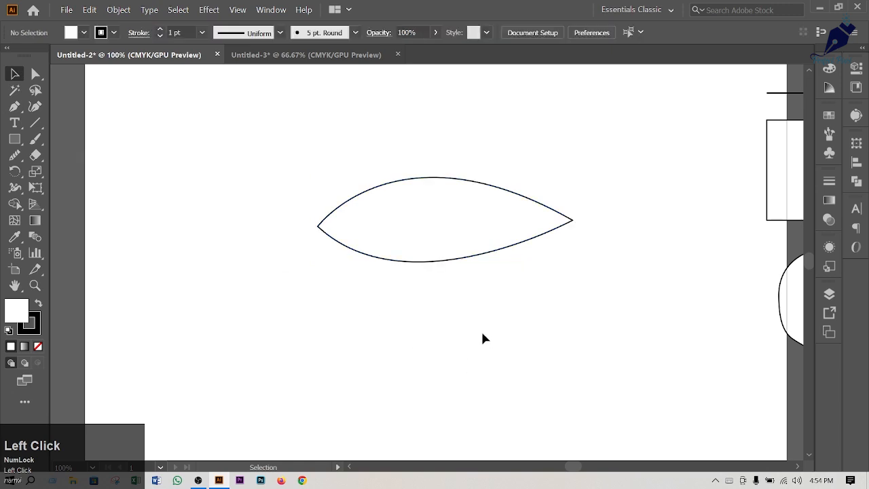
Rotate the leaf shape about 90° clockwise so it stands upright, and shorten it from its top end.
{"action": "left_click", "coordinate": [434, 180]}
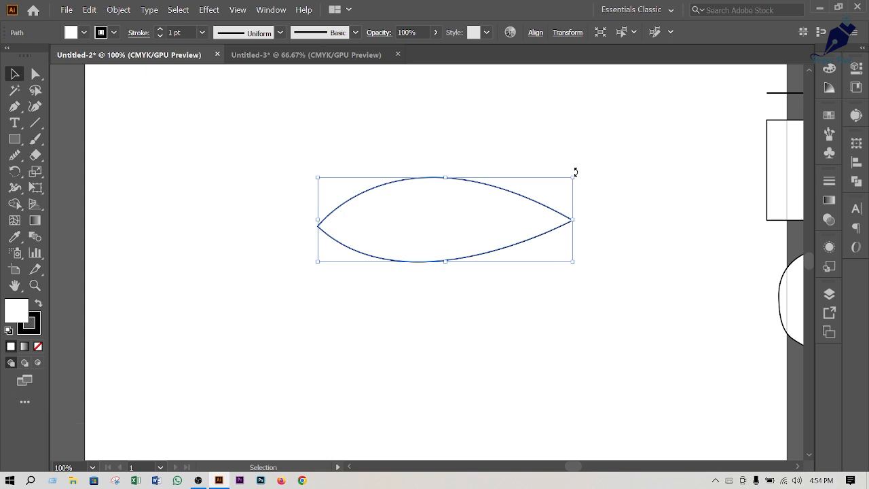
{"action": "left_click_drag", "start_coordinate": [575, 172], "coordinate": [515, 369]}
{"action": "left_click_drag", "start_coordinate": [435, 185], "coordinate": [399, 236]}
{"action": "left_click_drag", "start_coordinate": [466, 396], "coordinate": [459, 401]}
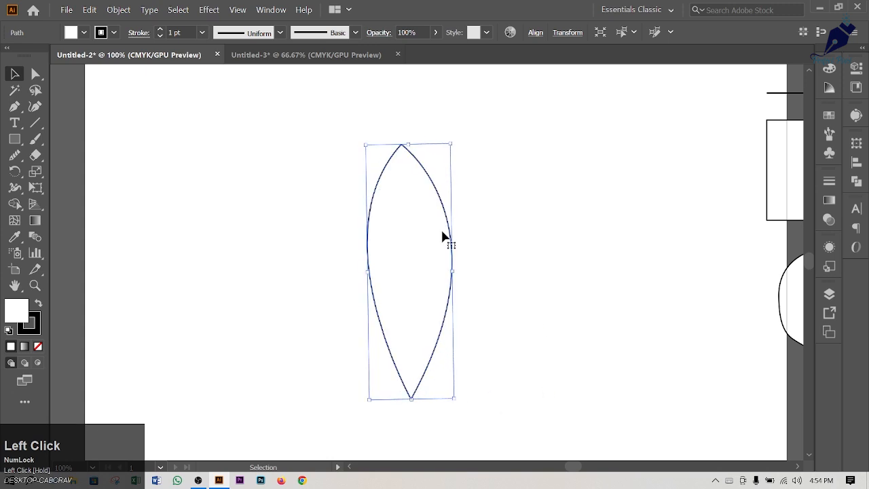
{"action": "left_click_drag", "start_coordinate": [408, 144], "coordinate": [410, 179]}
{"action": "left_click", "coordinate": [542, 309]}
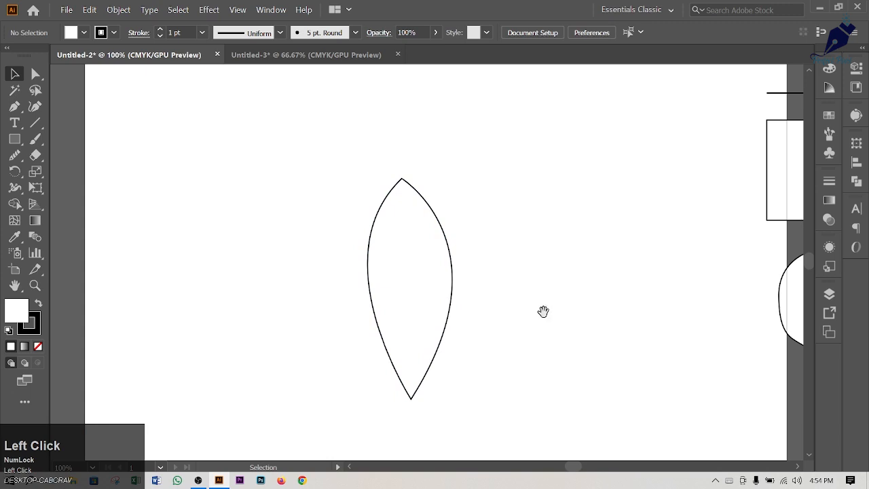
Move the leaf shape off the artboard to the spot below the round path.
{"action": "left_click_drag", "start_coordinate": [544, 313], "coordinate": [383, 243]}
{"action": "left_click_drag", "start_coordinate": [246, 190], "coordinate": [693, 379]}
{"action": "scroll", "coordinate": [425, 340], "scroll_direction": "down", "scroll_amount": 1}
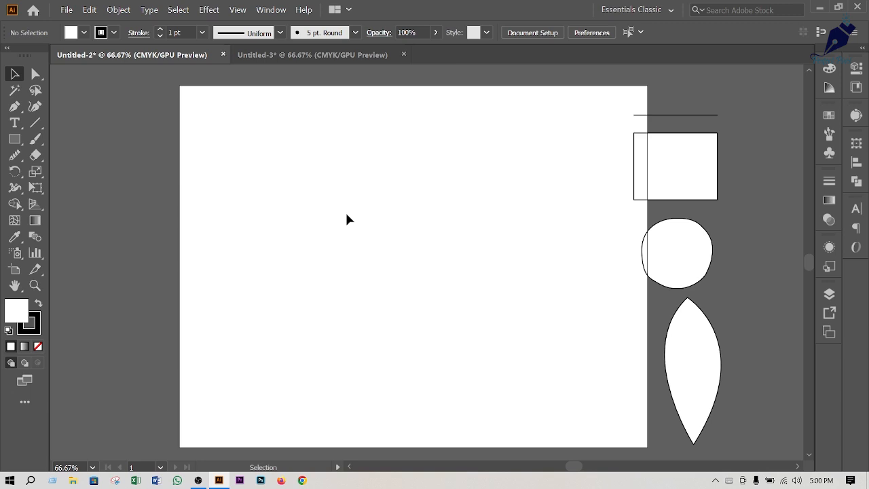
Show the rulers and place a vertical guide near the middle of the artboard's width.
{"action": "key", "text": "ctrl"}
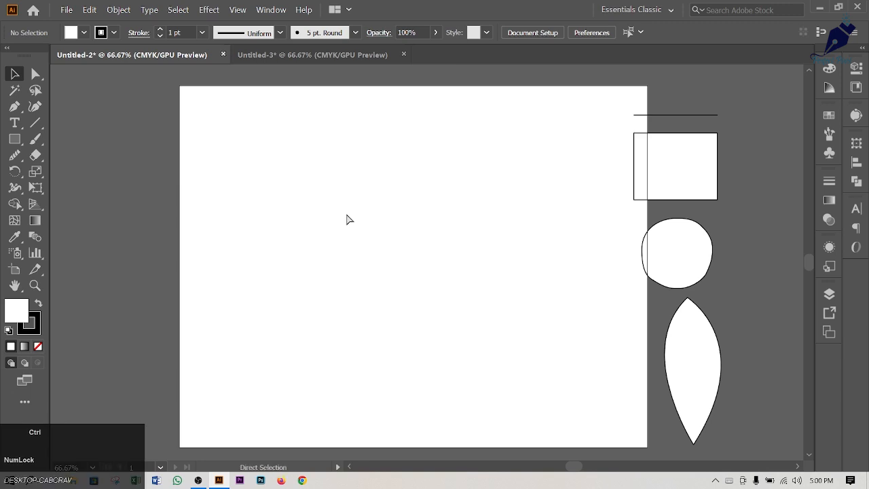
{"action": "key", "text": "ctrl+r"}
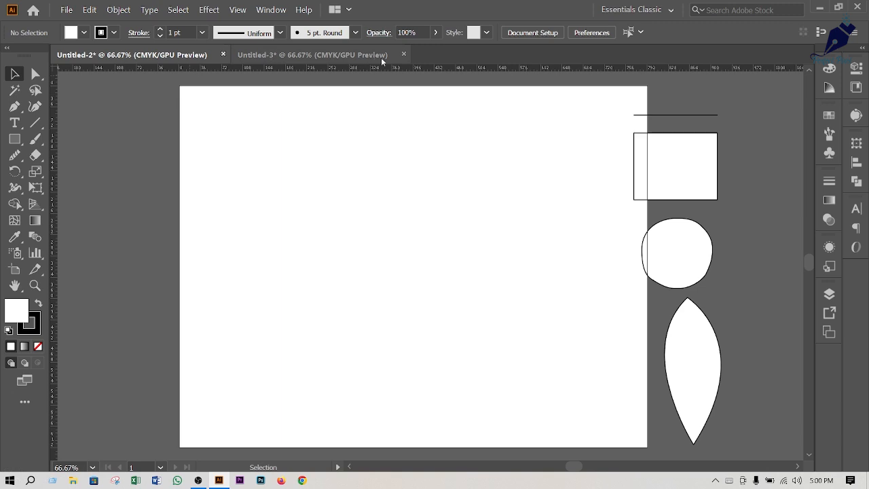
{"action": "key", "text": "ctrl+z"}
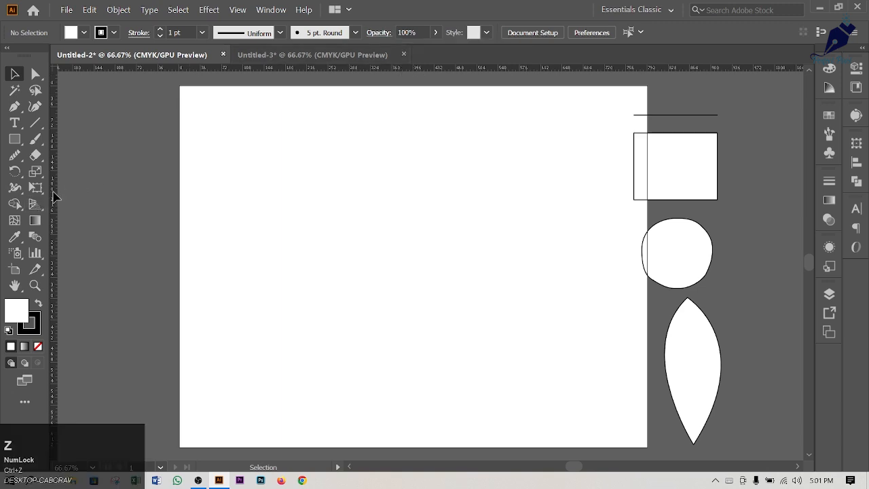
{"action": "left_click_drag", "start_coordinate": [53, 197], "coordinate": [416, 235]}
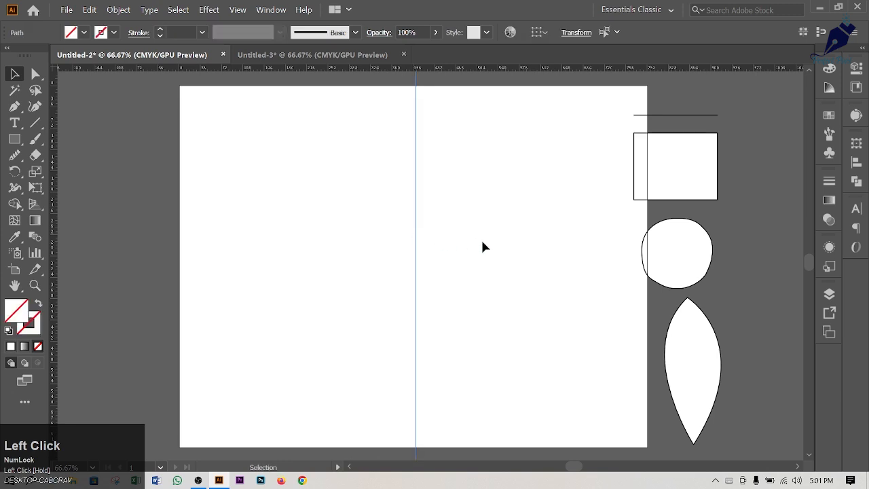
{"action": "scroll", "coordinate": [445, 247], "scroll_direction": "up", "scroll_amount": 2, "text": "alt"}
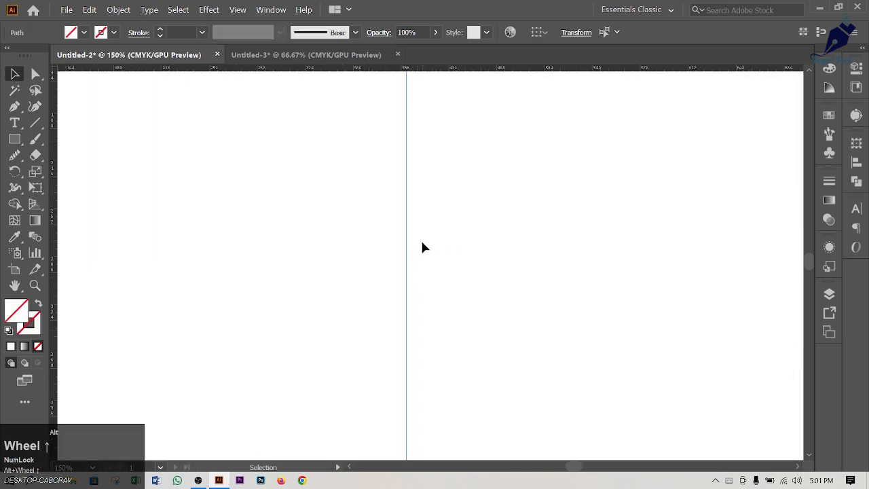
{"action": "left_click", "coordinate": [407, 231]}
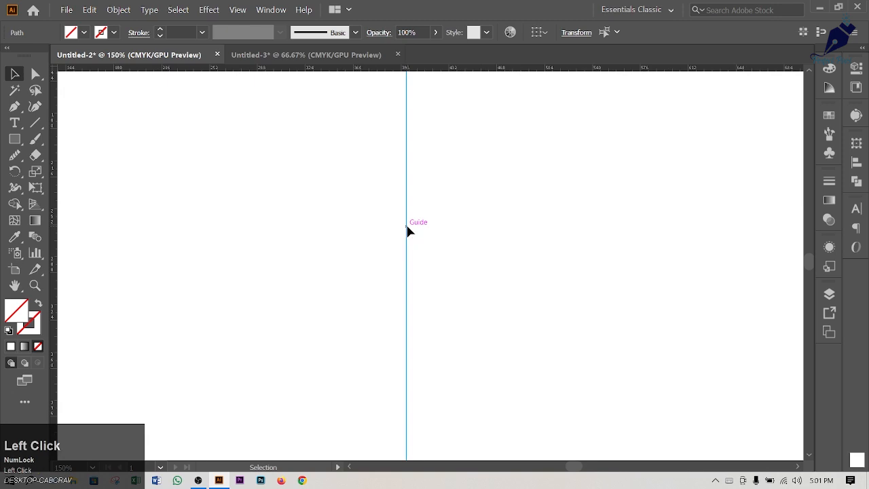
Lock the vertical guide and try to move it sideways.
{"action": "right_click", "coordinate": [408, 231]}
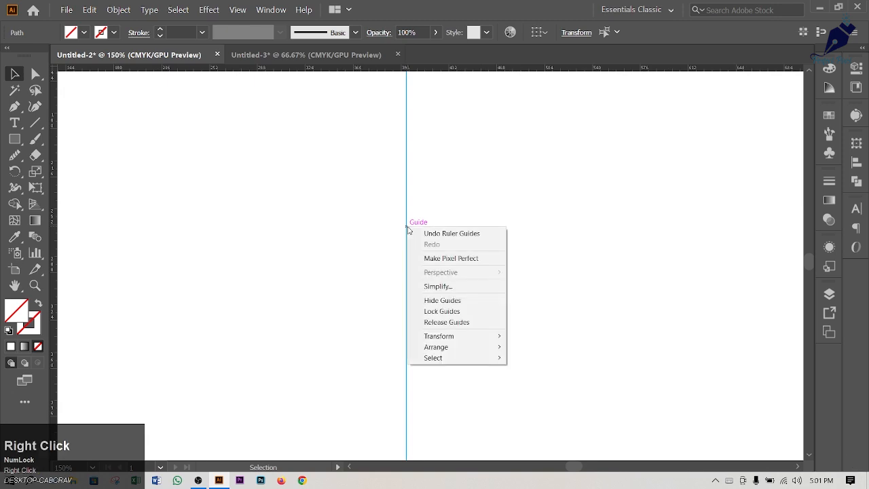
{"action": "left_click", "coordinate": [442, 311]}
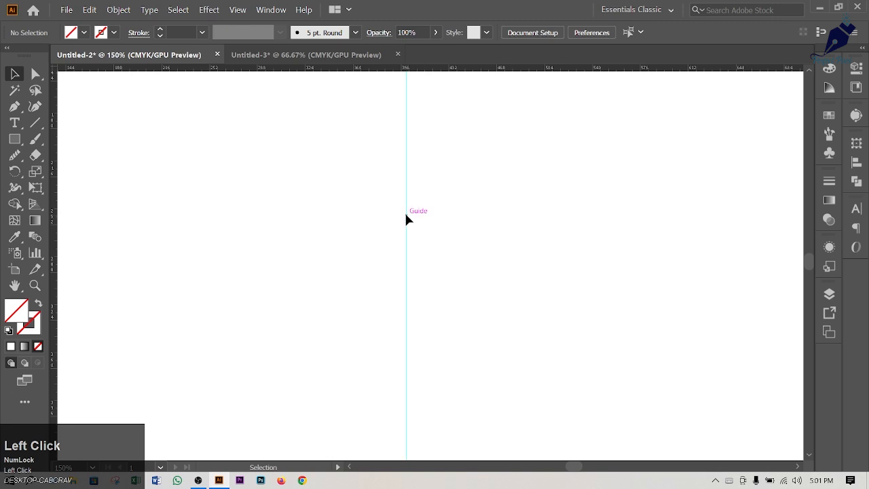
{"action": "left_click_drag", "start_coordinate": [406, 215], "coordinate": [357, 229]}
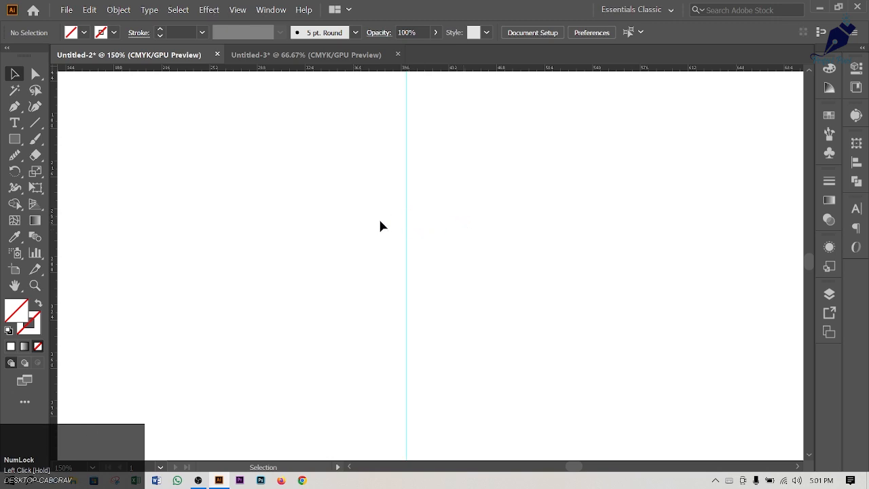
Unlock the vertical guide, shift it slightly to the right, and lock it again.
{"action": "right_click", "coordinate": [408, 213]}
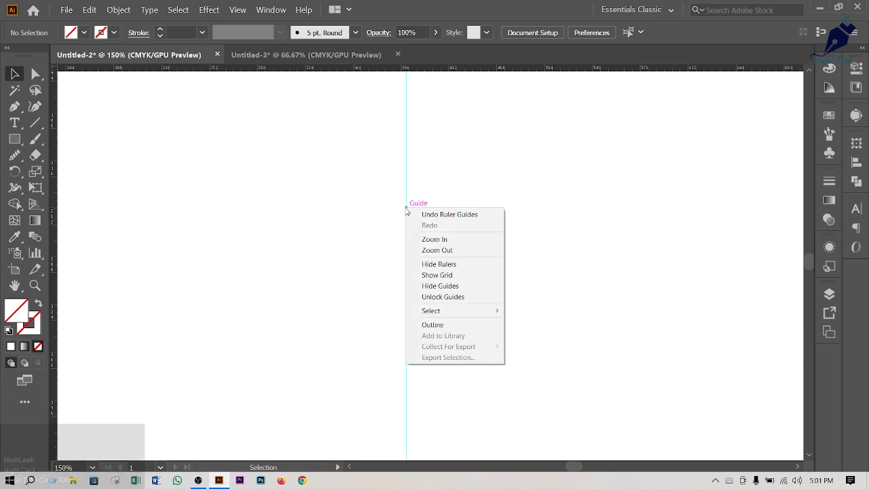
{"action": "left_click", "coordinate": [442, 303]}
{"action": "mouse_move", "coordinate": [406, 233]}
{"action": "left_mouse_down"}
{"action": "mouse_move", "coordinate": [391, 233]}
{"action": "mouse_move", "coordinate": [417, 235]}
{"action": "left_mouse_up"}
{"action": "right_click", "coordinate": [418, 231]}
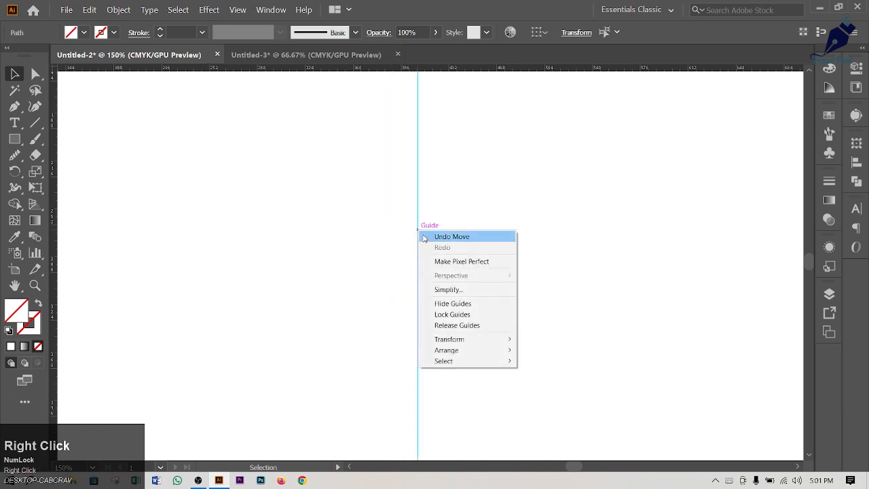
{"action": "left_click", "coordinate": [447, 314]}
Draw the heart's right half with the Pen tool, about 111 by 183 pt, ending both sides on the guide, and lengthen the lower curve's handle.
{"action": "scroll", "coordinate": [437, 229], "scroll_direction": "down", "scroll_amount": 1}
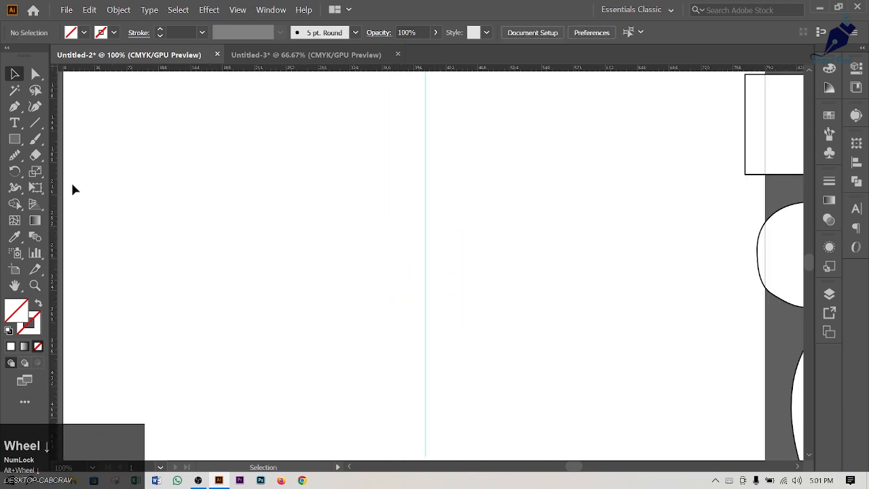
{"action": "left_click", "coordinate": [15, 106]}
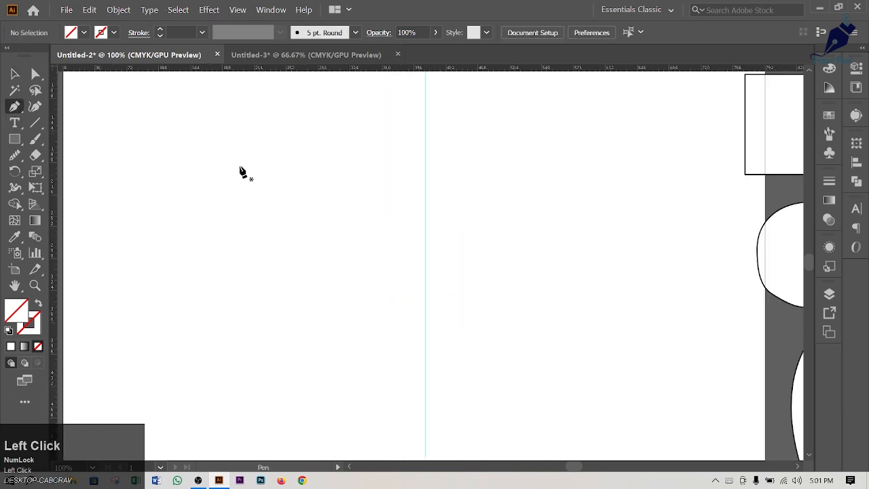
{"action": "left_click", "coordinate": [424, 207]}
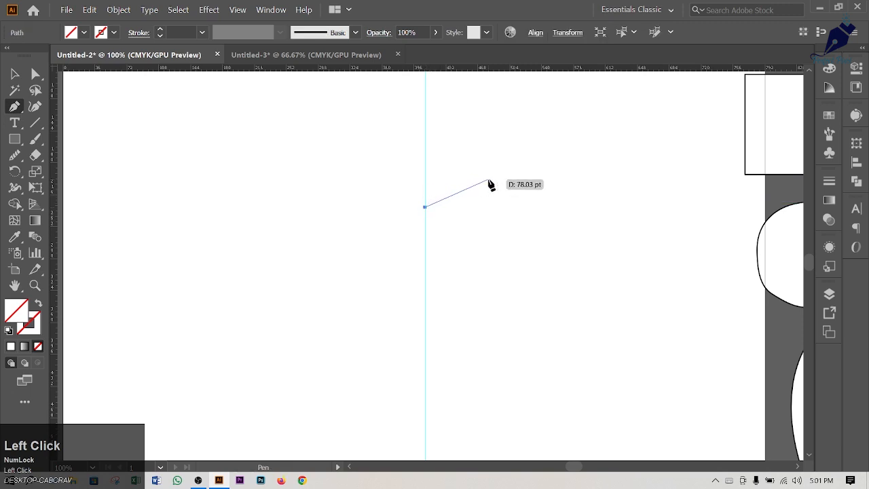
{"action": "left_click_drag", "start_coordinate": [489, 177], "coordinate": [526, 196]}
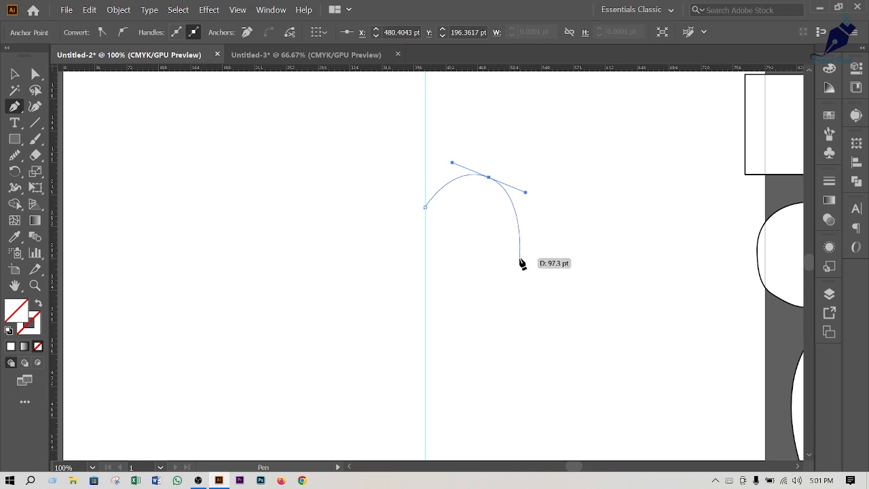
{"action": "left_click_drag", "start_coordinate": [521, 244], "coordinate": [515, 259]}
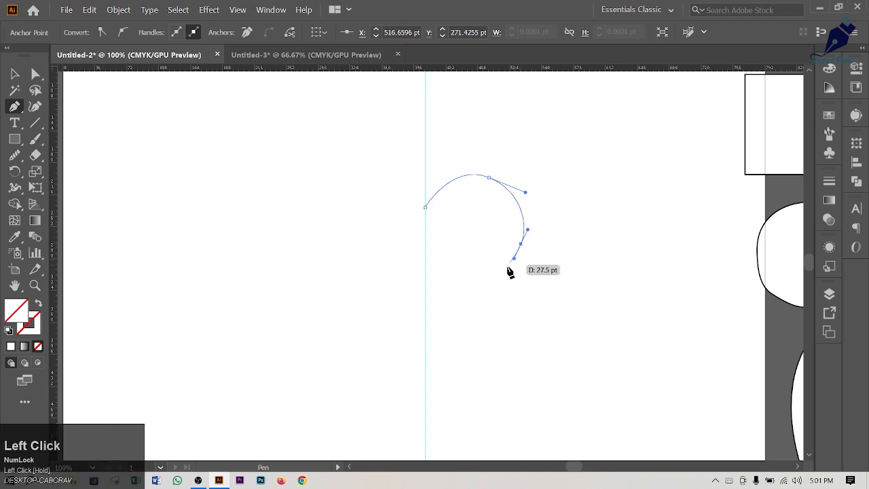
{"action": "left_click", "coordinate": [426, 336]}
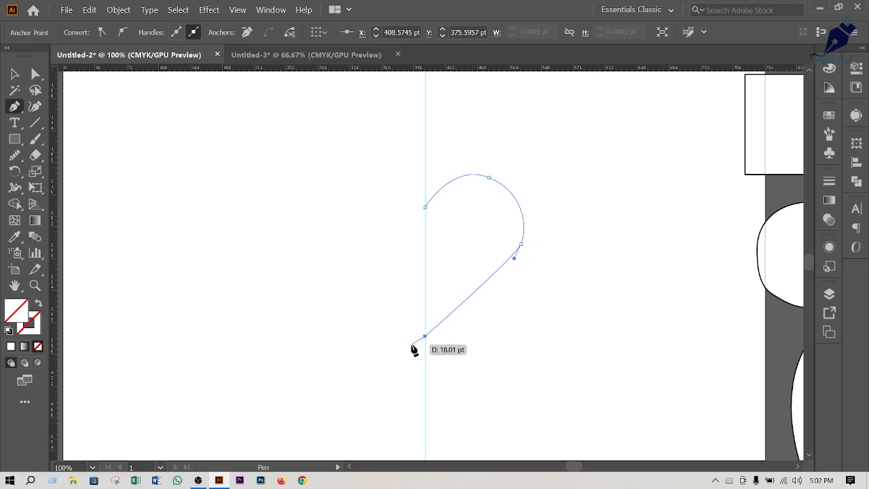
{"action": "key", "text": "Escape"}
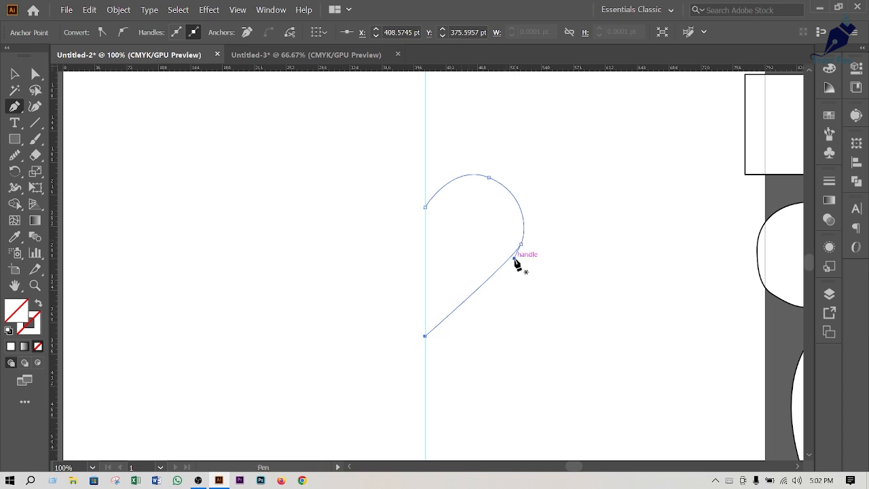
{"action": "key", "text": "alt"}
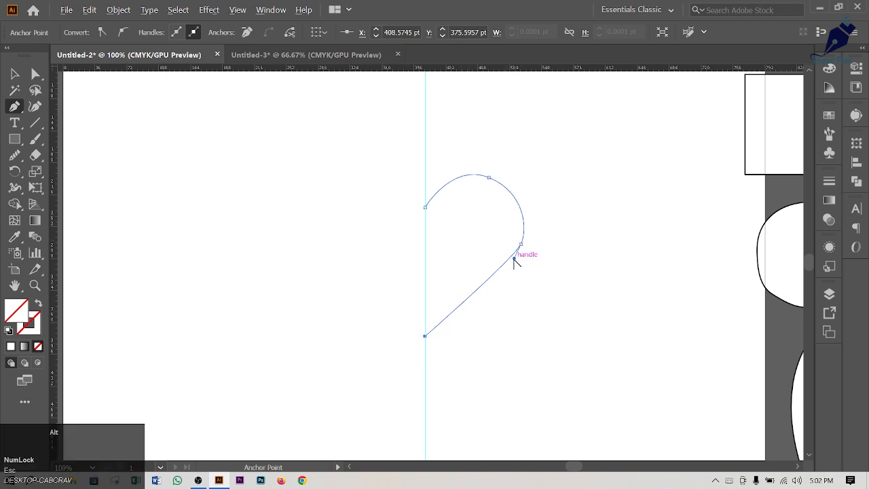
{"action": "left_click_drag", "start_coordinate": [514, 263], "coordinate": [497, 303]}
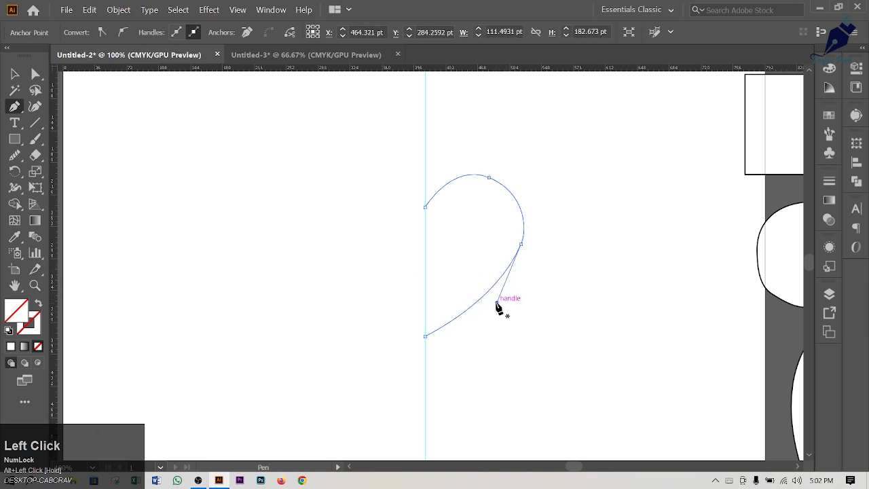
Try to give the half-heart path a black stroke (000000) with the Color Picker, and deselect the path.
{"action": "left_click", "coordinate": [38, 307]}
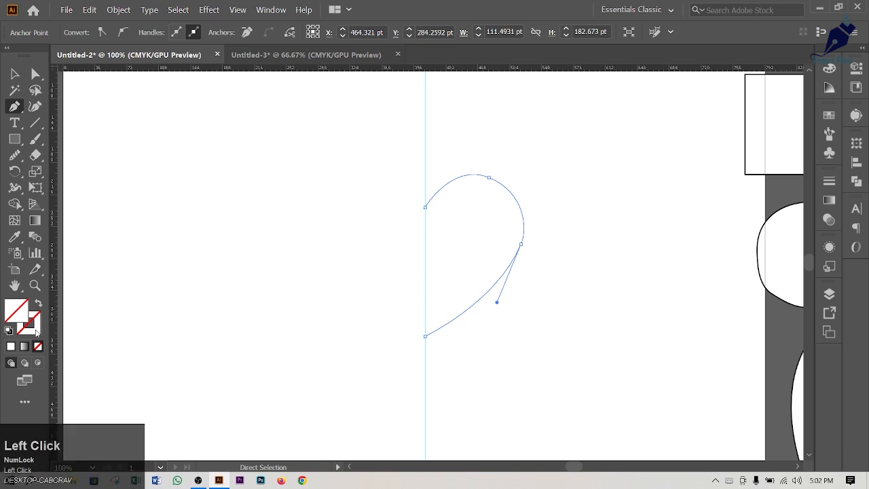
{"action": "double_click", "coordinate": [38, 324]}
{"action": "left_click", "coordinate": [460, 275]}
{"action": "left_click_drag", "start_coordinate": [461, 275], "coordinate": [496, 309]}
{"action": "left_click", "coordinate": [731, 142]}
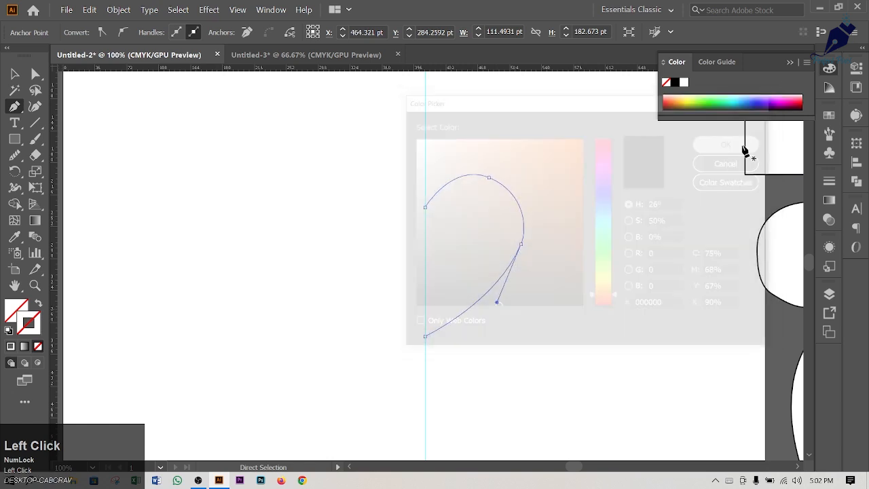
{"action": "left_click", "coordinate": [15, 74]}
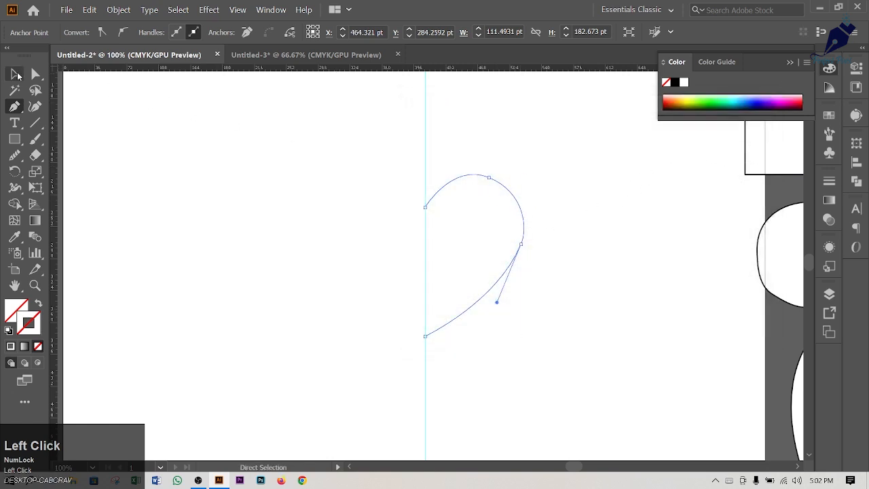
{"action": "left_click", "coordinate": [297, 164]}
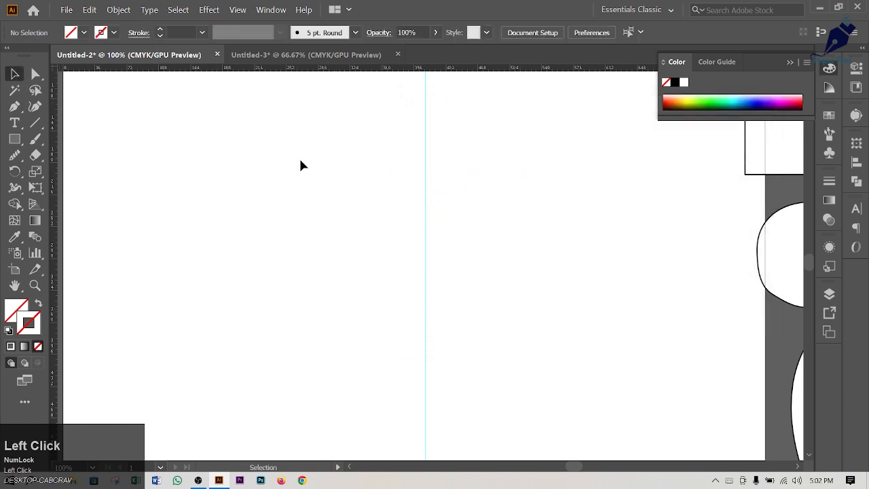
Apply a black swatch stroke to the half-heart path and stretch the path slightly downward along the guide.
{"action": "left_click_drag", "start_coordinate": [532, 133], "coordinate": [464, 363]}
{"action": "left_click", "coordinate": [113, 32]}
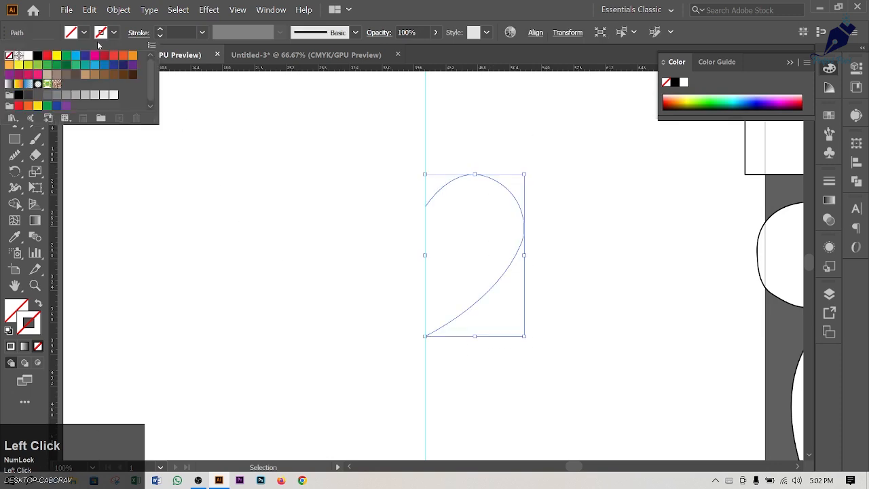
{"action": "left_click", "coordinate": [37, 55]}
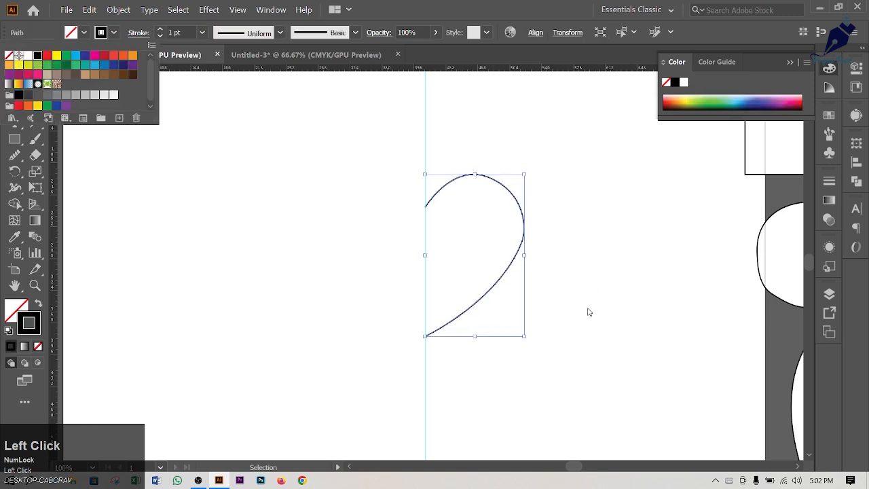
{"action": "left_click", "coordinate": [596, 312]}
{"action": "left_click", "coordinate": [543, 301]}
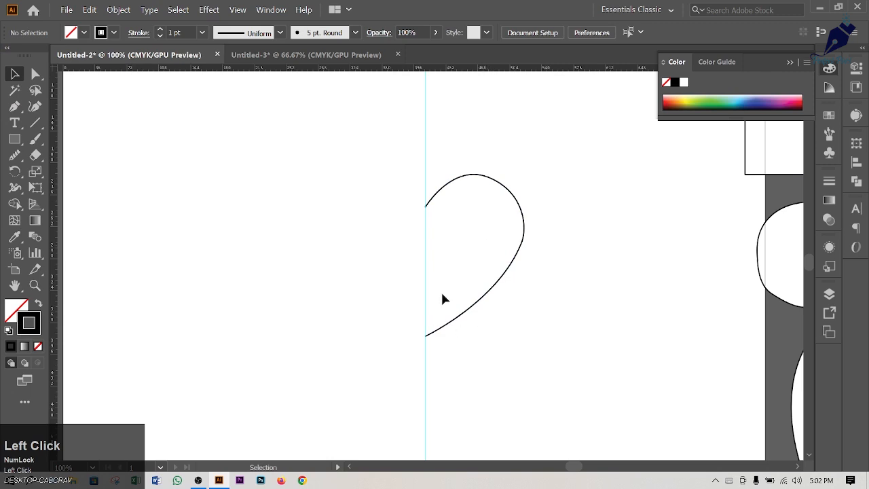
{"action": "left_click", "coordinate": [523, 214]}
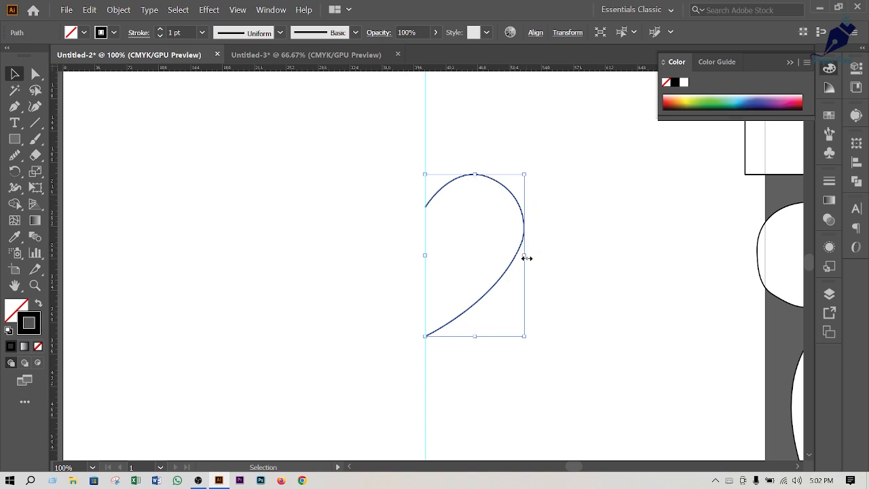
{"action": "left_click_drag", "start_coordinate": [426, 336], "coordinate": [426, 352]}
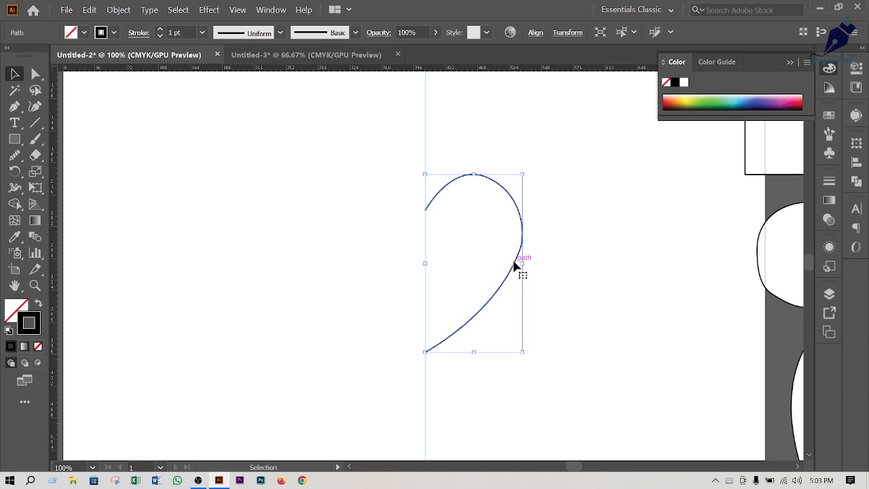
Make a copy of the half heart reflected about the vertical axis and move it left of the guide to complete the heart outline.
{"action": "right_click", "coordinate": [464, 205]}
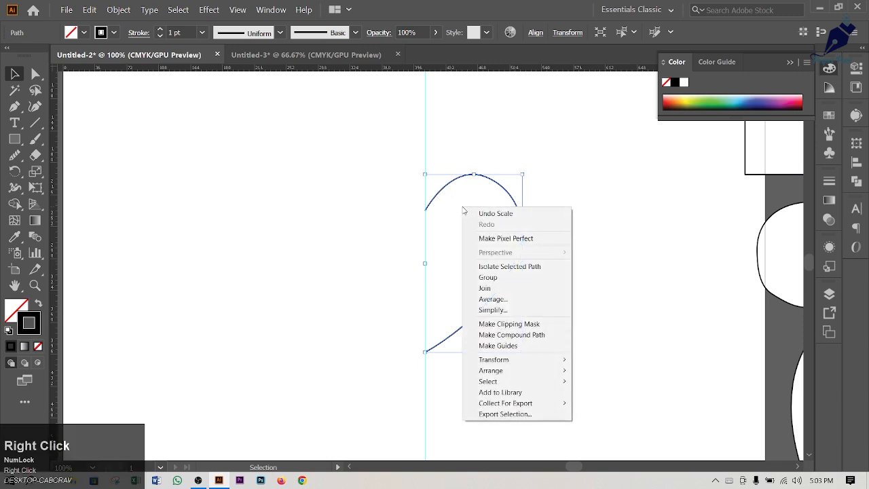
{"action": "mouse_move", "coordinate": [522, 360]}
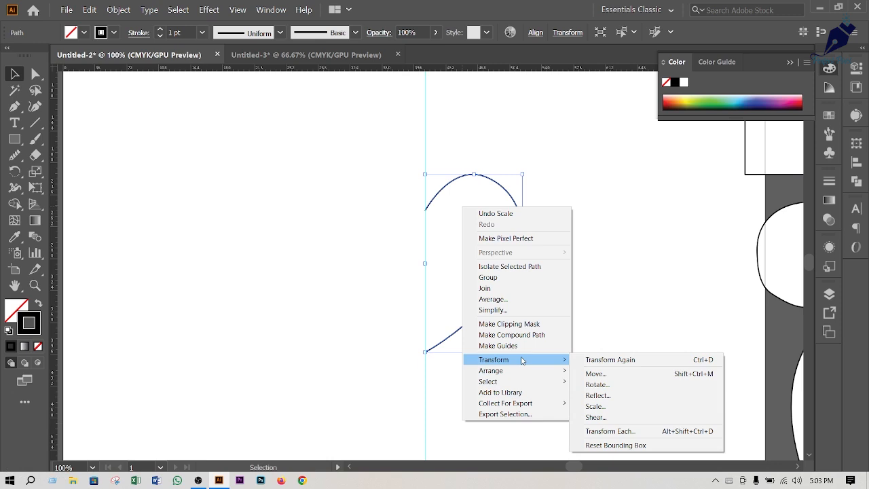
{"action": "left_click", "coordinate": [604, 400]}
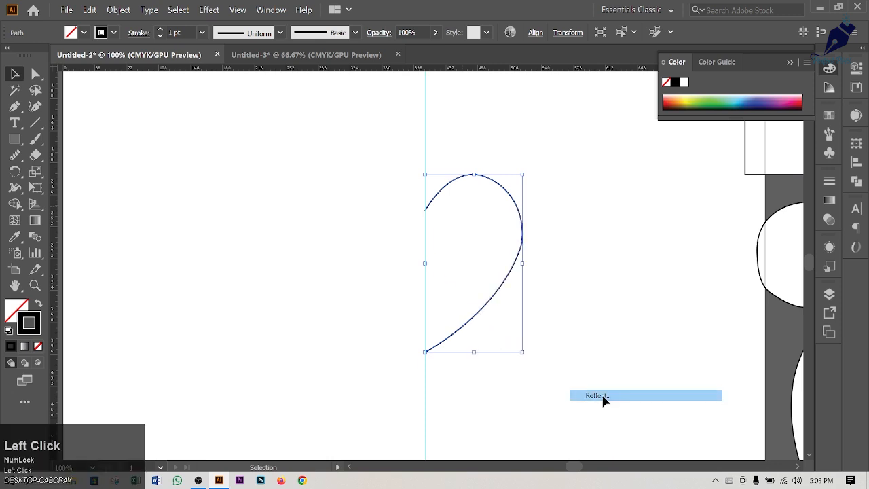
{"action": "left_click", "coordinate": [605, 191]}
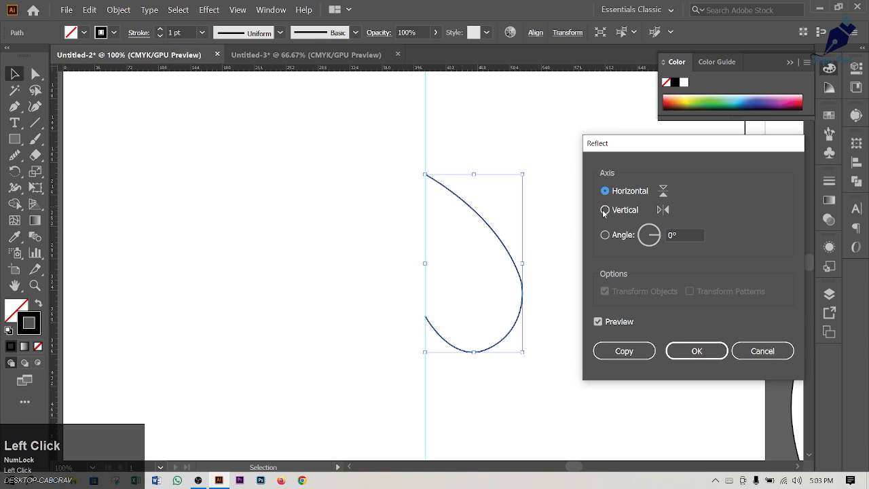
{"action": "left_click", "coordinate": [605, 210]}
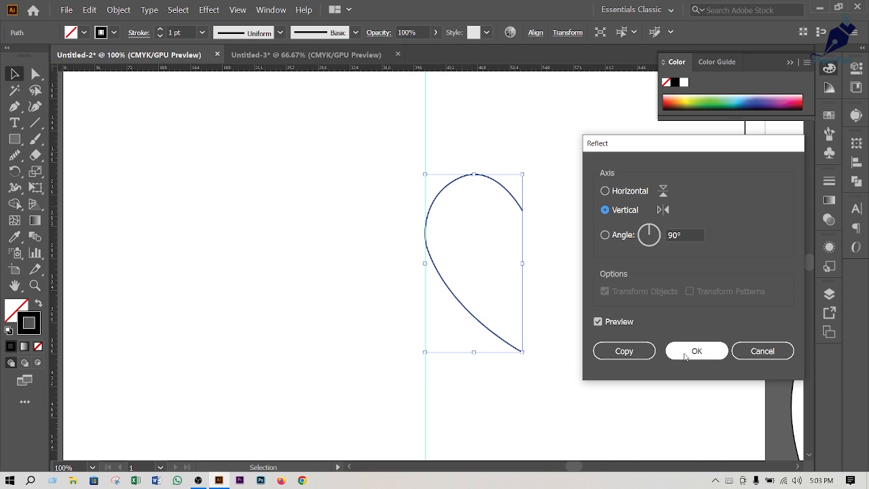
{"action": "left_click", "coordinate": [625, 350]}
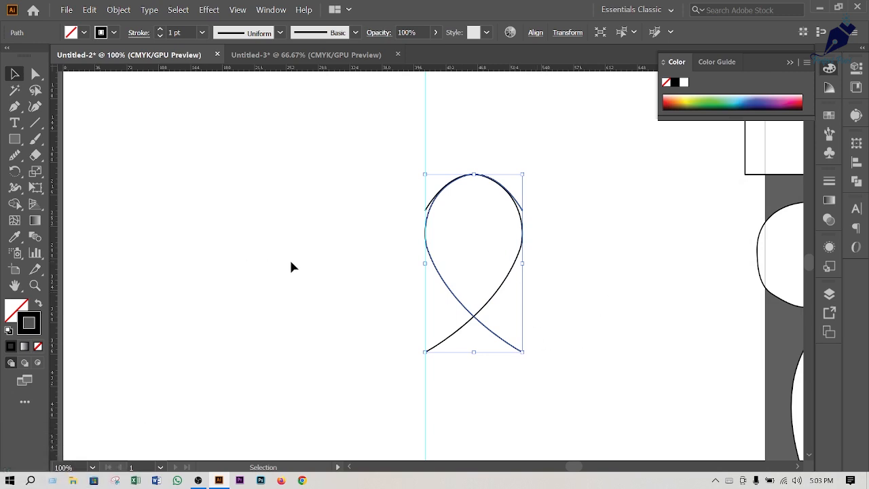
{"action": "left_click_drag", "start_coordinate": [427, 253], "coordinate": [331, 252]}
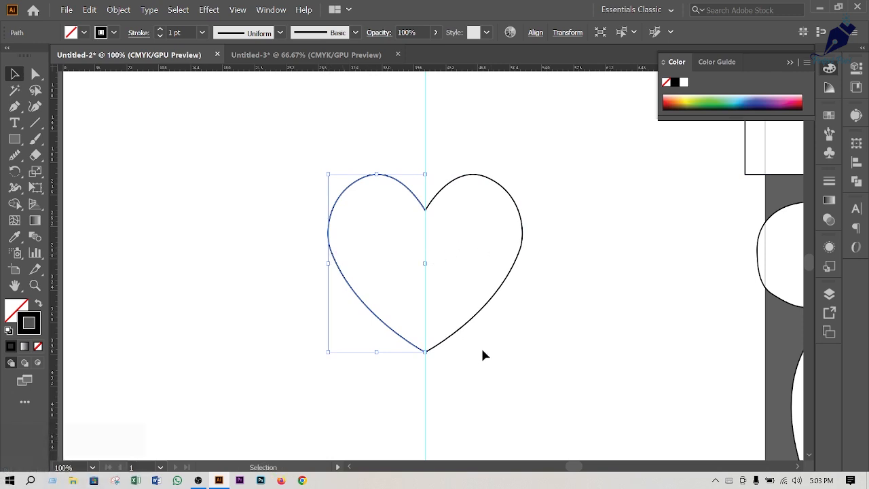
Average the overlapping end anchors of both heart halves at the heart's lower tip, along both axes.
{"action": "left_click", "coordinate": [427, 361]}
{"action": "scroll", "coordinate": [410, 359], "scroll_direction": "up", "scroll_amount": 11}
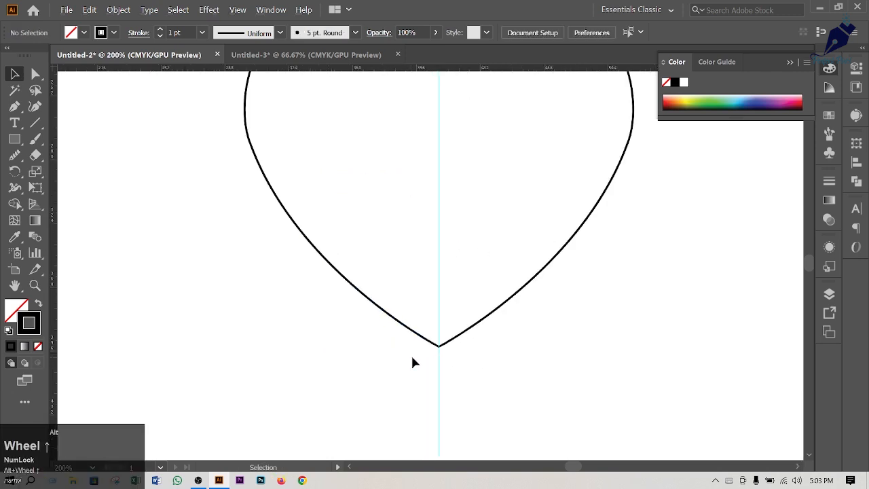
{"action": "key", "text": "space"}
{"action": "left_click_drag", "start_coordinate": [367, 257], "coordinate": [464, 367]}
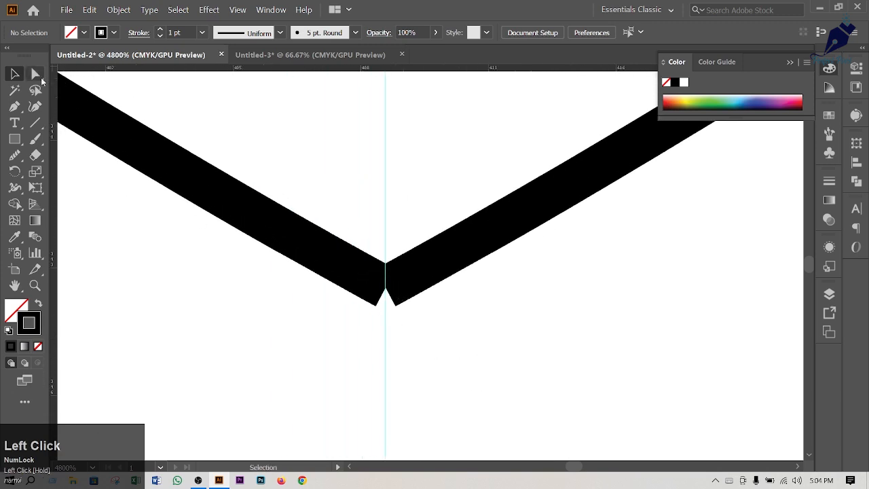
{"action": "left_click", "coordinate": [453, 256]}
{"action": "left_click", "coordinate": [349, 274]}
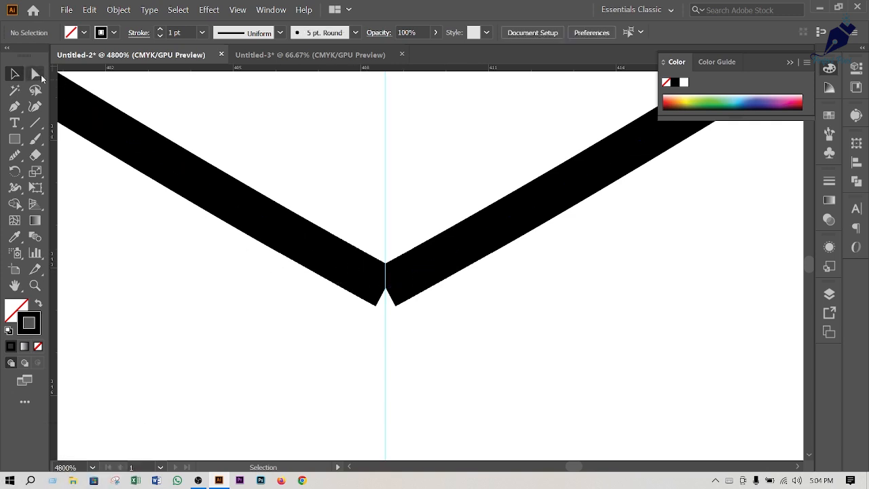
{"action": "left_click", "coordinate": [35, 74]}
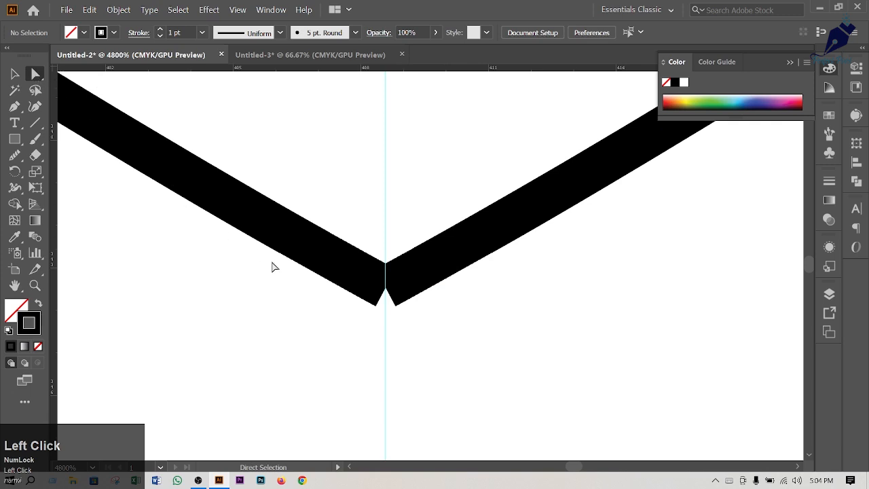
{"action": "left_click_drag", "start_coordinate": [469, 331], "coordinate": [326, 258]}
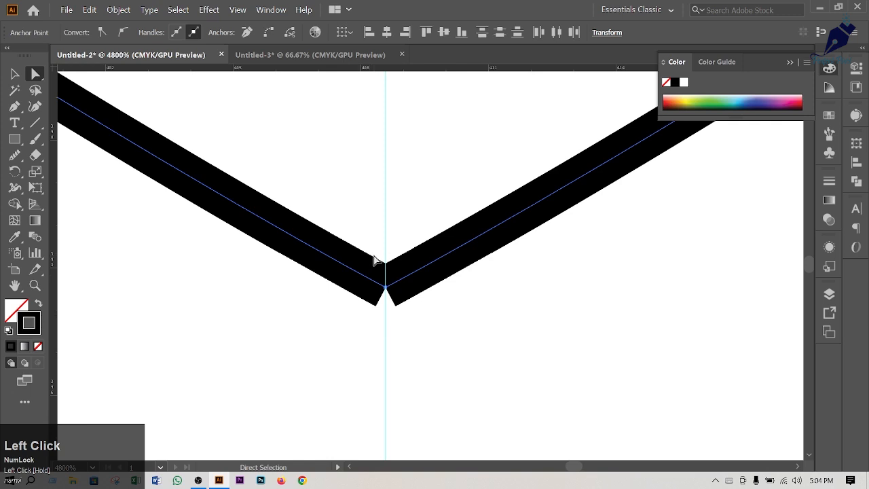
{"action": "right_click", "coordinate": [413, 269]}
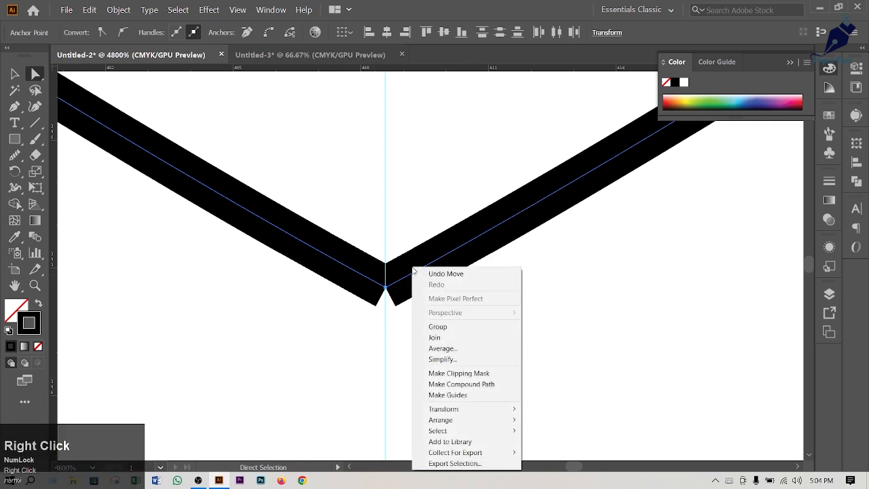
{"action": "left_click", "coordinate": [443, 350]}
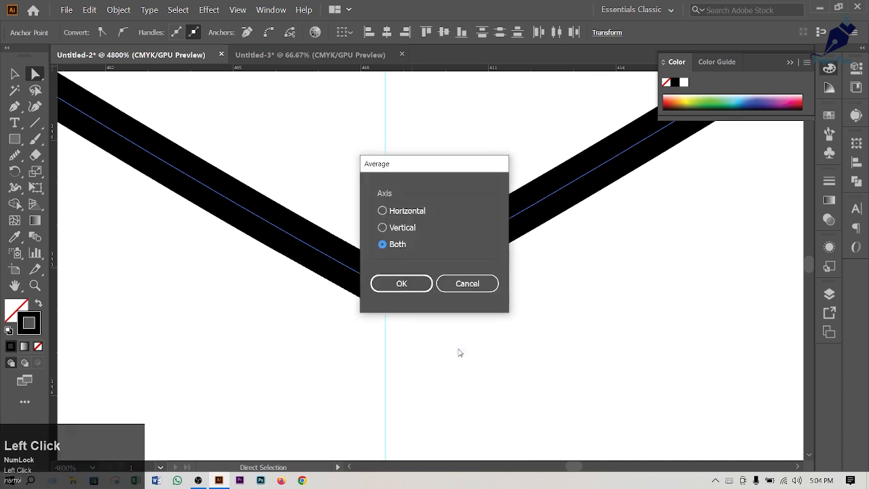
{"action": "left_click", "coordinate": [400, 284]}
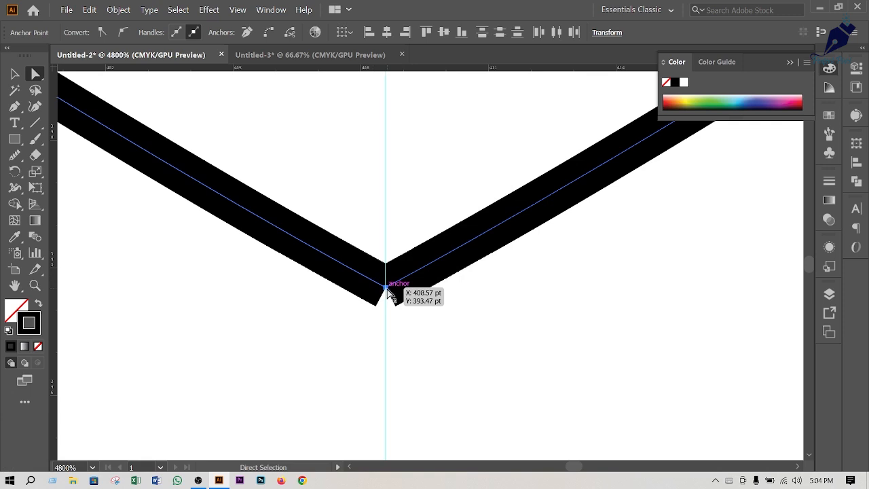
Join the two averaged end anchors at the heart's lower tip into one corner.
{"action": "left_click_drag", "start_coordinate": [439, 324], "coordinate": [329, 256]}
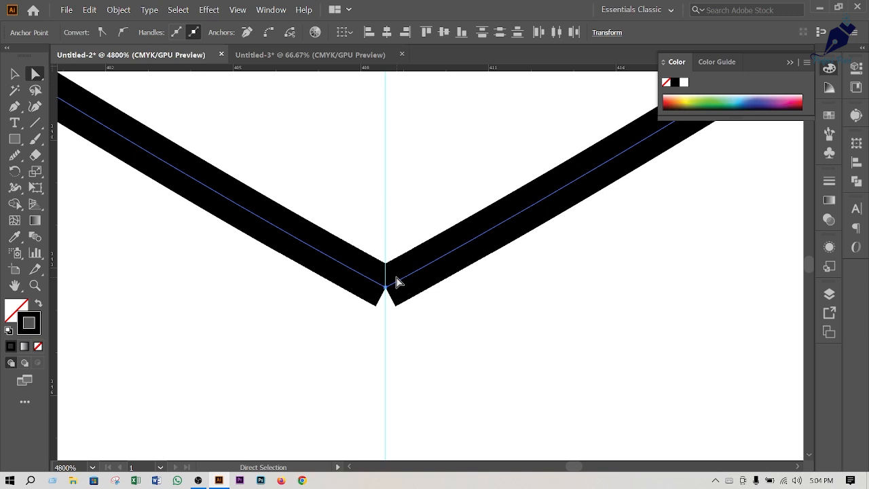
{"action": "right_click", "coordinate": [398, 282]}
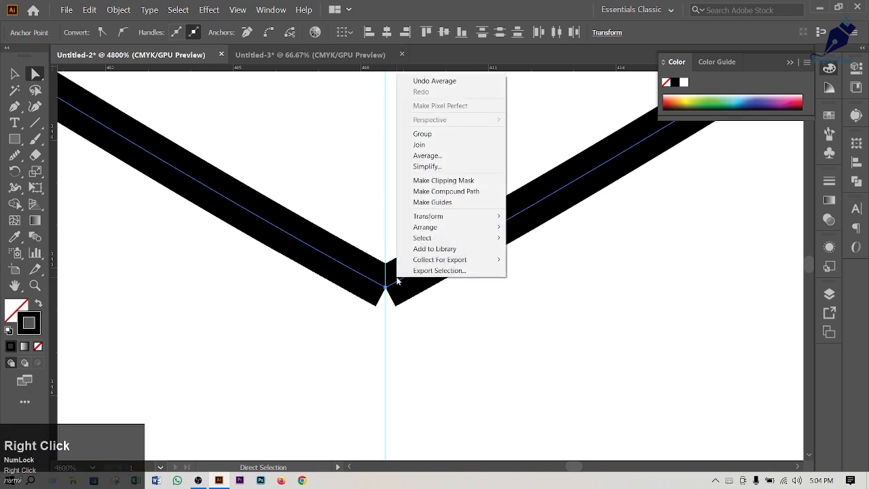
{"action": "left_click", "coordinate": [422, 146]}
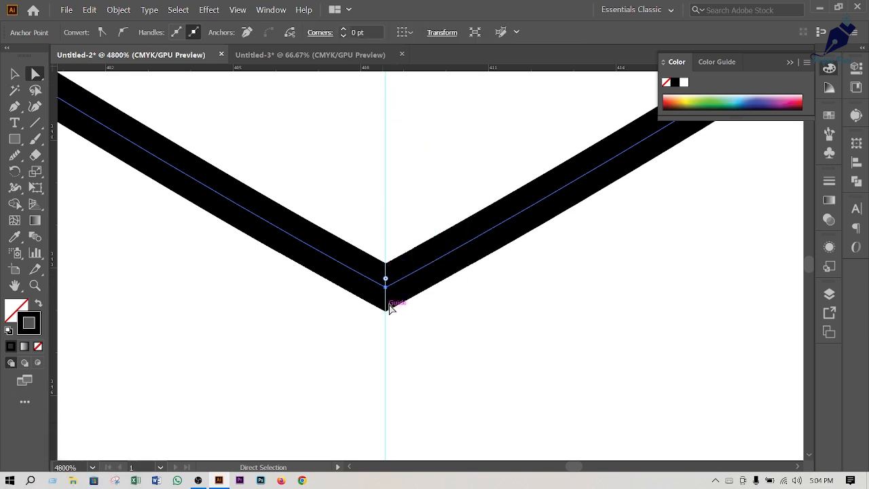
Average the two end anchors at the heart's upper notch along both axes.
{"action": "scroll", "coordinate": [389, 309], "scroll_direction": "up", "scroll_amount": 1}
{"action": "scroll", "coordinate": [389, 331], "scroll_direction": "up", "scroll_amount": 4}
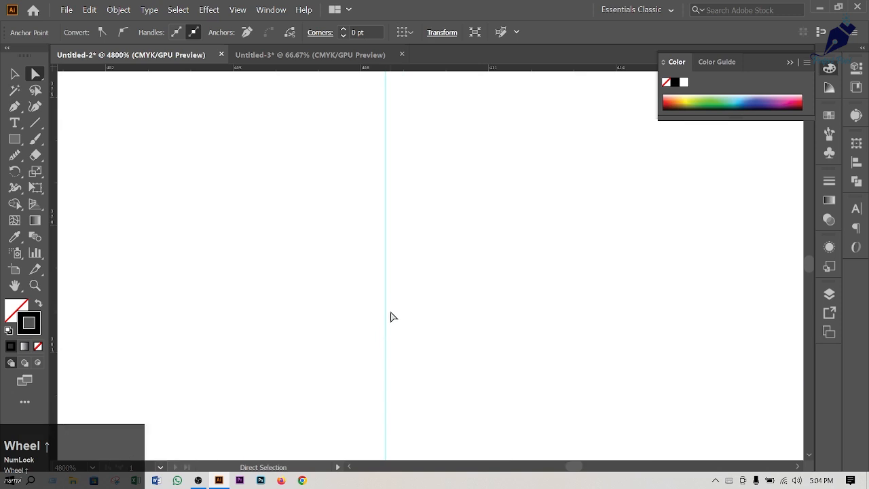
{"action": "scroll", "coordinate": [391, 317], "scroll_direction": "up", "scroll_amount": 2}
{"action": "scroll", "coordinate": [390, 314], "scroll_direction": "down", "scroll_amount": 3}
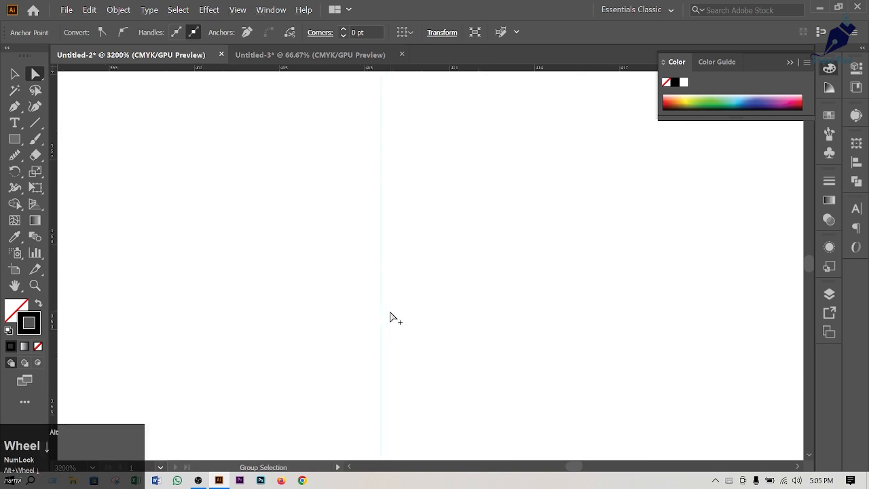
{"action": "left_click_drag", "start_coordinate": [416, 179], "coordinate": [429, 323]}
{"action": "scroll", "coordinate": [433, 301], "scroll_direction": "down", "scroll_amount": 5}
{"action": "left_click_drag", "start_coordinate": [460, 214], "coordinate": [450, 372]}
{"action": "left_click_drag", "start_coordinate": [486, 186], "coordinate": [500, 298]}
{"action": "scroll", "coordinate": [437, 256], "scroll_direction": "up", "scroll_amount": 6}
{"action": "scroll", "coordinate": [421, 277], "scroll_direction": "up", "scroll_amount": 5}
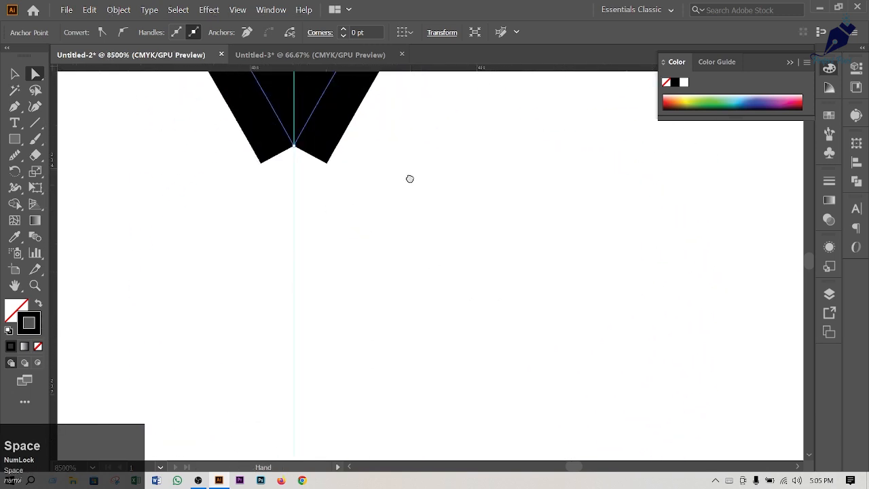
{"action": "left_click_drag", "start_coordinate": [410, 177], "coordinate": [551, 338]}
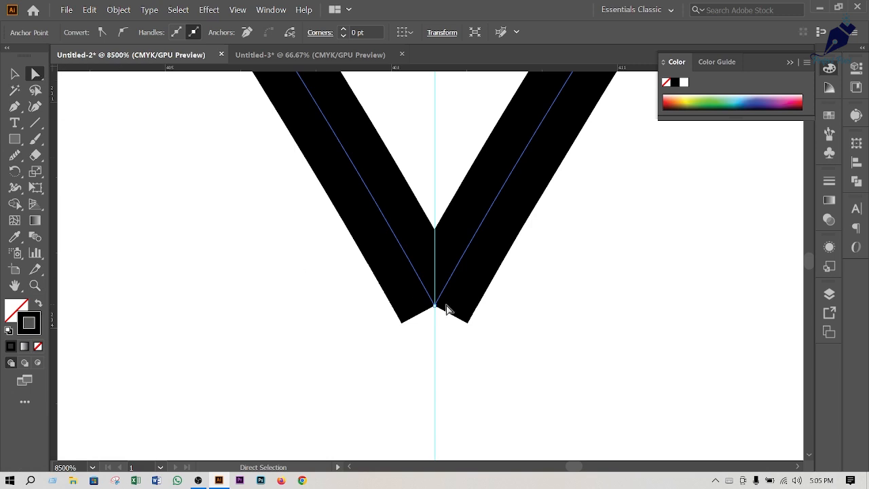
{"action": "left_click_drag", "start_coordinate": [525, 349], "coordinate": [345, 261]}
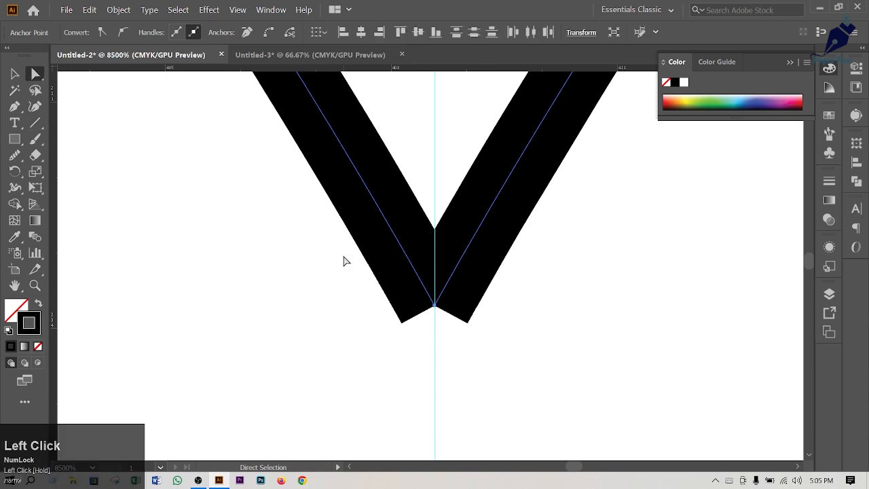
{"action": "right_click", "coordinate": [462, 242]}
{"action": "left_click", "coordinate": [508, 333]}
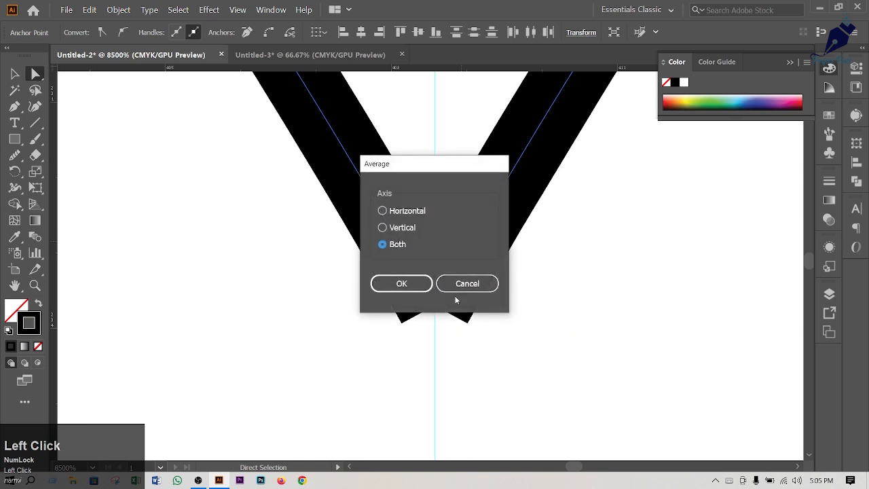
{"action": "left_click", "coordinate": [399, 285]}
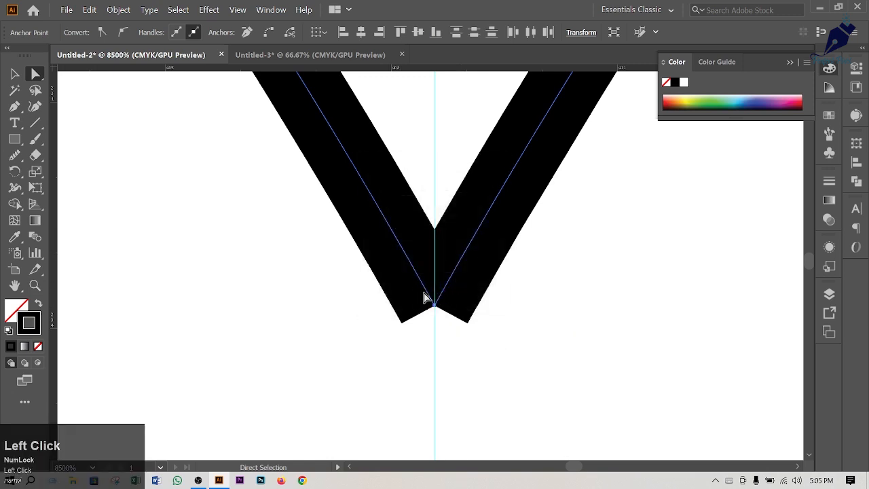
Join the two averaged anchors at the upper notch to close the heart path.
{"action": "left_click_drag", "start_coordinate": [512, 349], "coordinate": [394, 254]}
{"action": "right_click", "coordinate": [450, 278]}
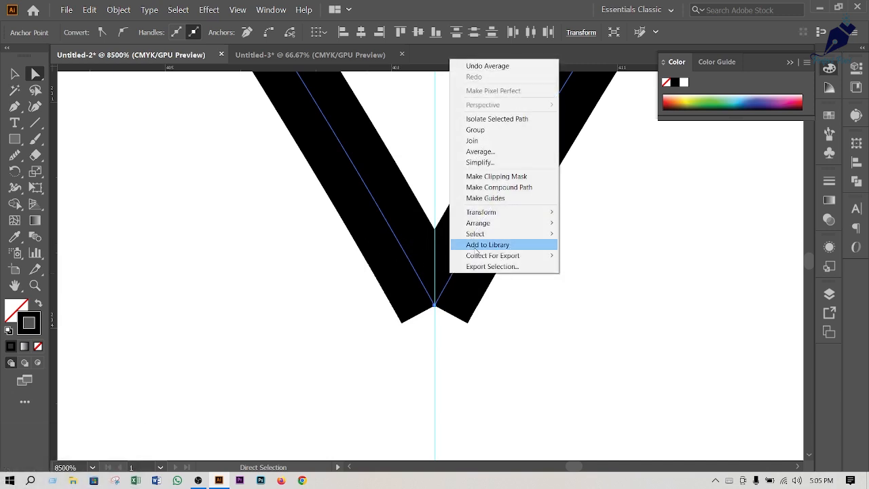
{"action": "left_click", "coordinate": [479, 141]}
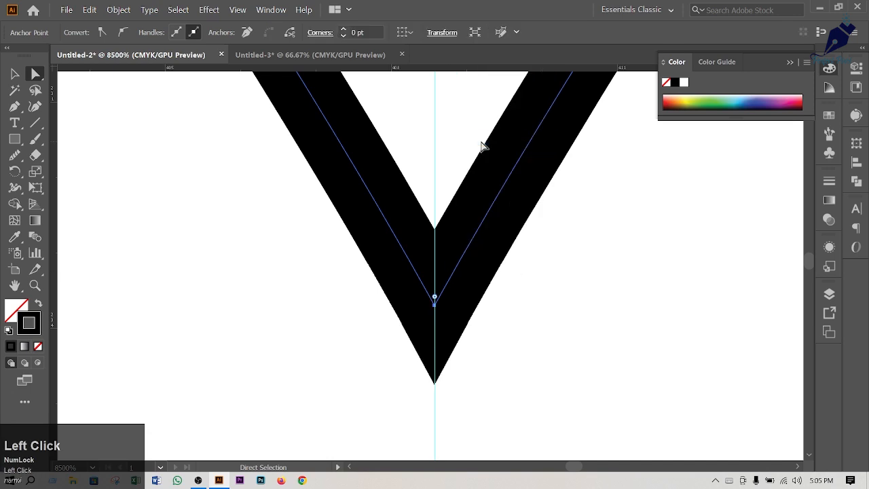
Select only the closed heart path and fill it with the white swatch.
{"action": "scroll", "coordinate": [514, 299], "scroll_direction": "down", "scroll_amount": 10}
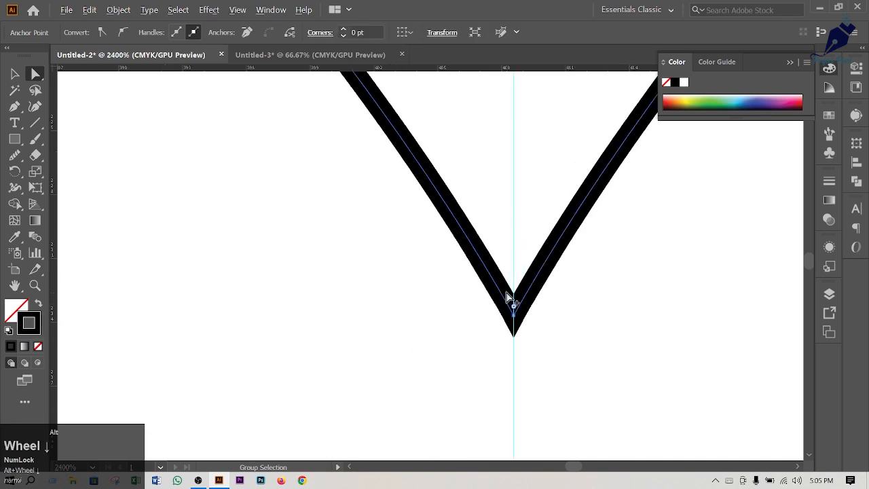
{"action": "scroll", "coordinate": [474, 254], "scroll_direction": "down", "scroll_amount": 5}
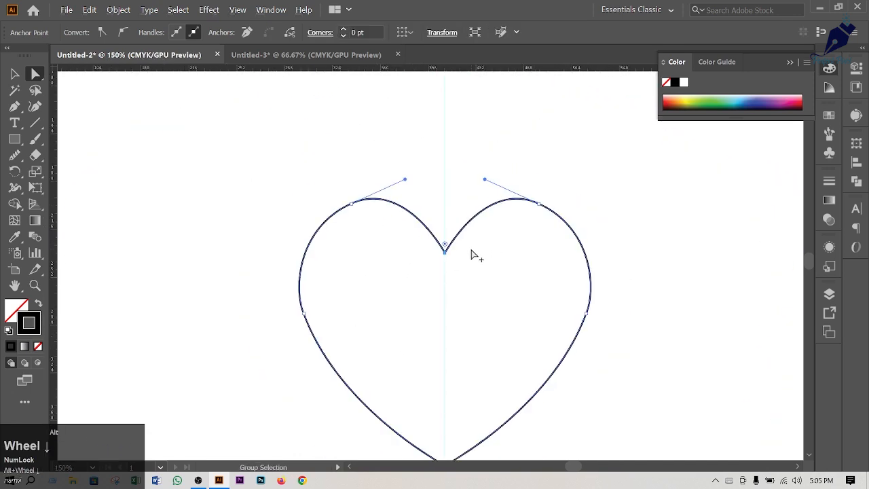
{"action": "left_click", "coordinate": [14, 73]}
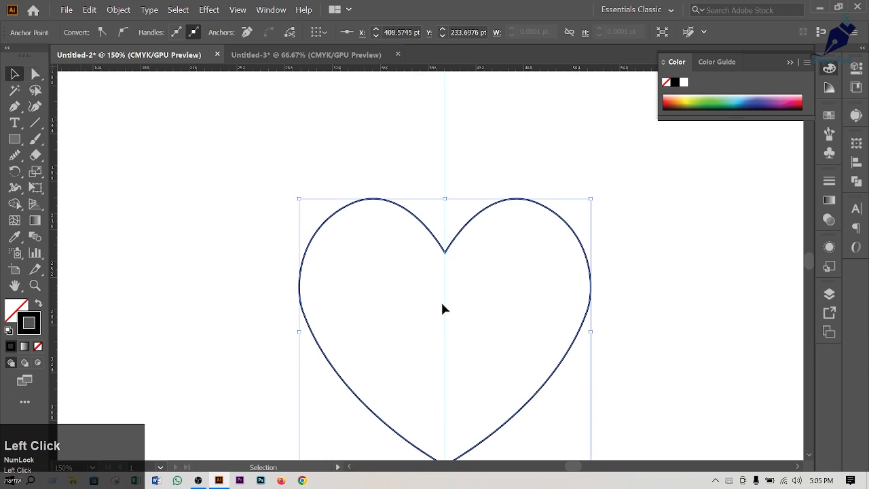
{"action": "scroll", "coordinate": [507, 347], "scroll_direction": "down", "scroll_amount": 2}
{"action": "key", "text": "space"}
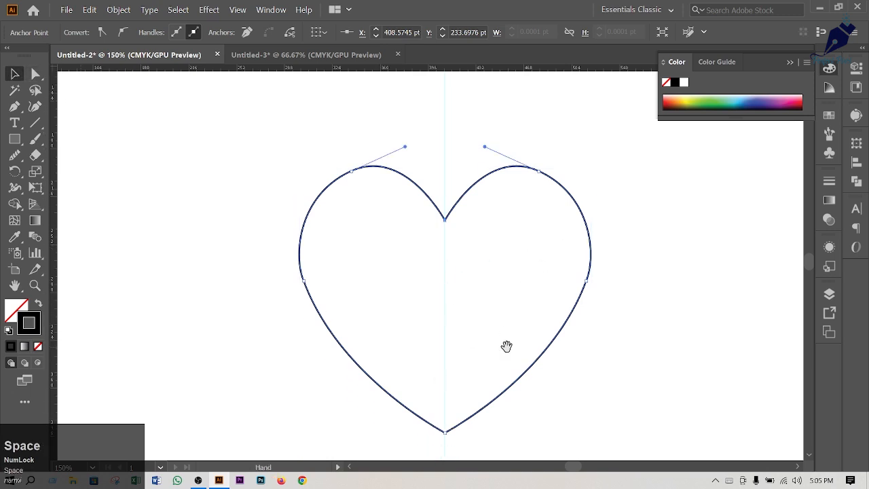
{"action": "scroll", "coordinate": [511, 349], "scroll_direction": "down", "scroll_amount": 4}
{"action": "scroll", "coordinate": [536, 345], "scroll_direction": "up", "scroll_amount": 3}
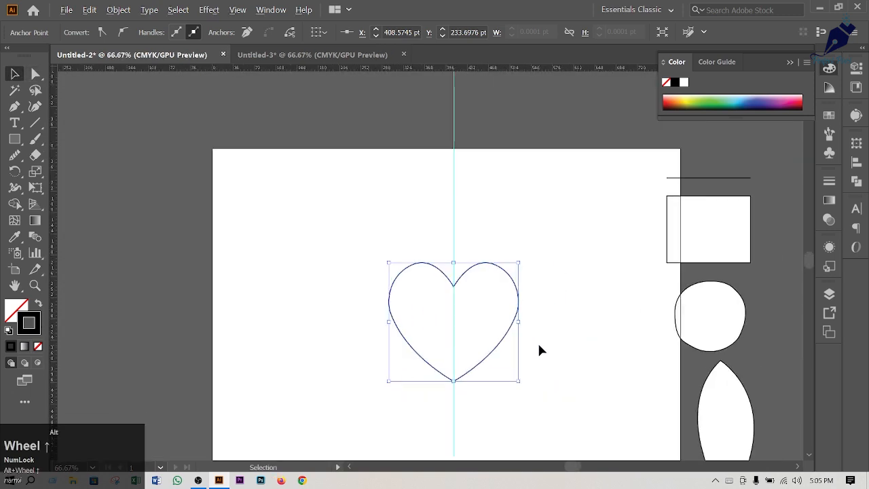
{"action": "left_click_drag", "start_coordinate": [585, 336], "coordinate": [411, 227]}
{"action": "mouse_move", "coordinate": [265, 189]}
{"action": "left_mouse_down"}
{"action": "mouse_move", "coordinate": [760, 424]}
{"action": "mouse_move", "coordinate": [700, 410]}
{"action": "mouse_move", "coordinate": [271, 185]}
{"action": "left_mouse_up"}
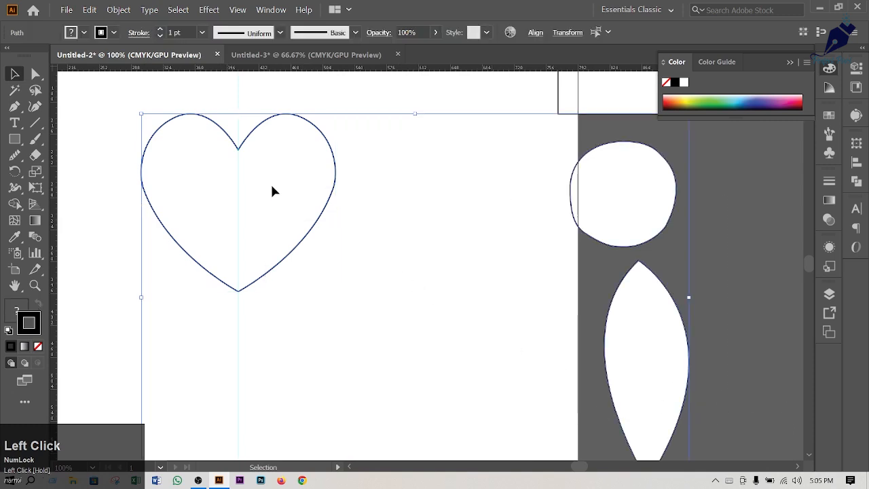
{"action": "left_click", "coordinate": [291, 120]}
{"action": "left_click", "coordinate": [84, 33]}
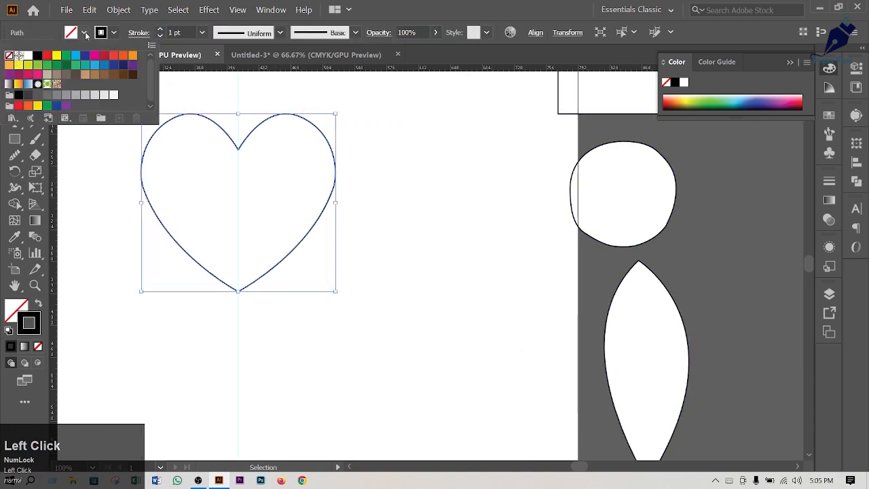
{"action": "left_click", "coordinate": [25, 61]}
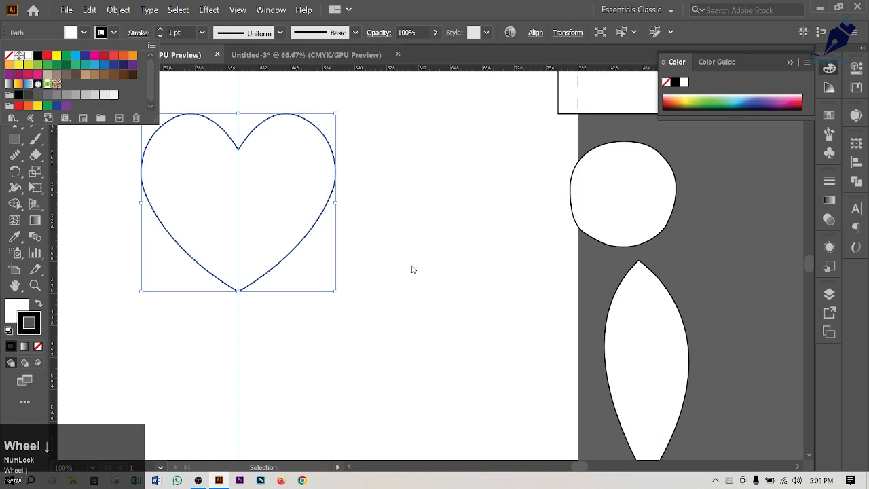
Move the heart off the artboard, beside the circle and leaf shapes.
{"action": "scroll", "coordinate": [444, 261], "scroll_direction": "down", "scroll_amount": 2}
{"action": "scroll", "coordinate": [397, 240], "scroll_direction": "down", "scroll_amount": 1}
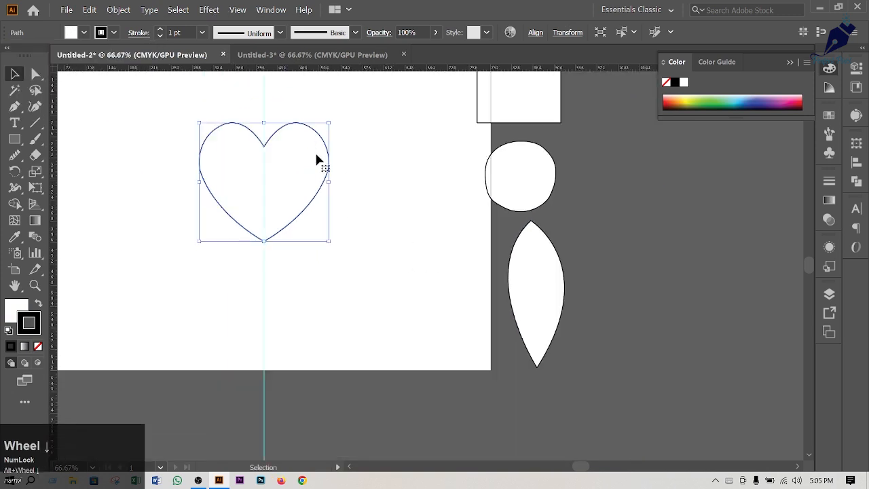
{"action": "left_click_drag", "start_coordinate": [315, 151], "coordinate": [684, 208]}
Unlock the guides and delete the vertical guide from the artboard.
{"action": "left_click_drag", "start_coordinate": [385, 267], "coordinate": [428, 337]}
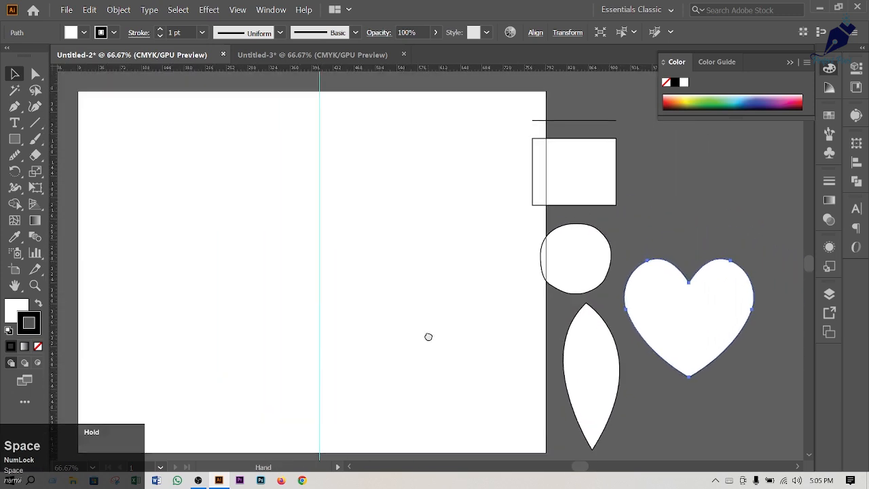
{"action": "right_click", "coordinate": [320, 87]}
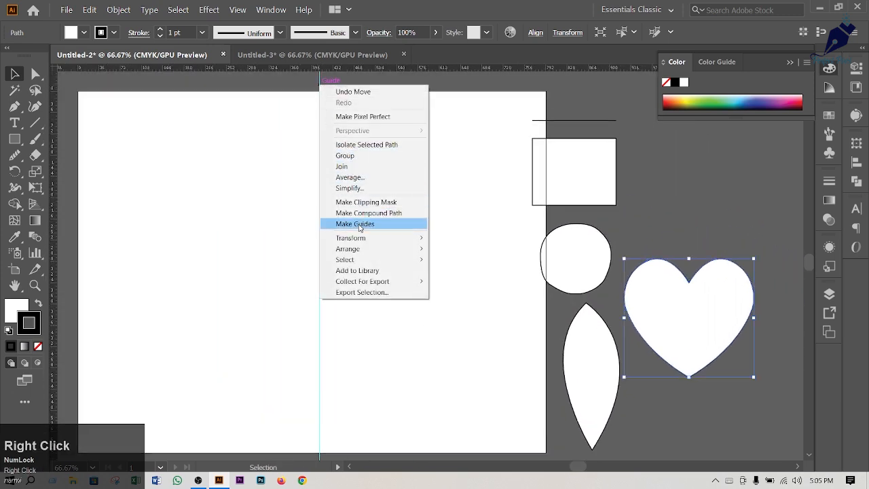
{"action": "left_click", "coordinate": [314, 224]}
{"action": "right_click", "coordinate": [321, 229]}
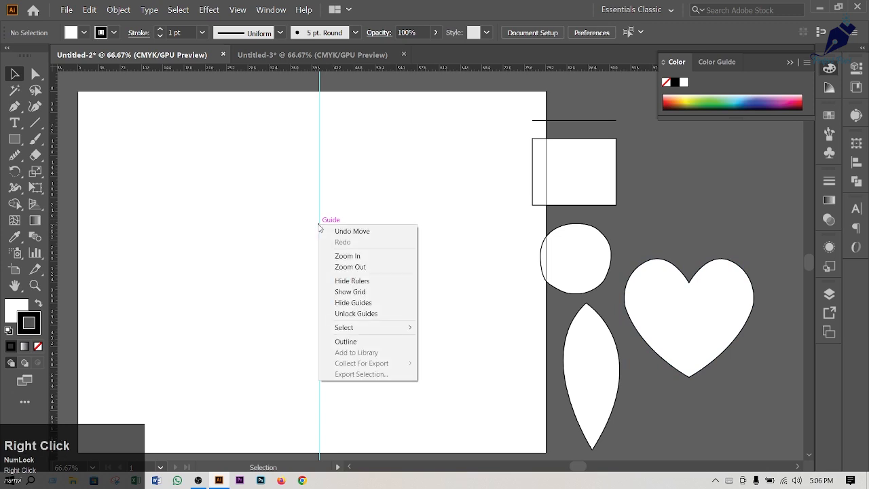
{"action": "left_click", "coordinate": [353, 313]}
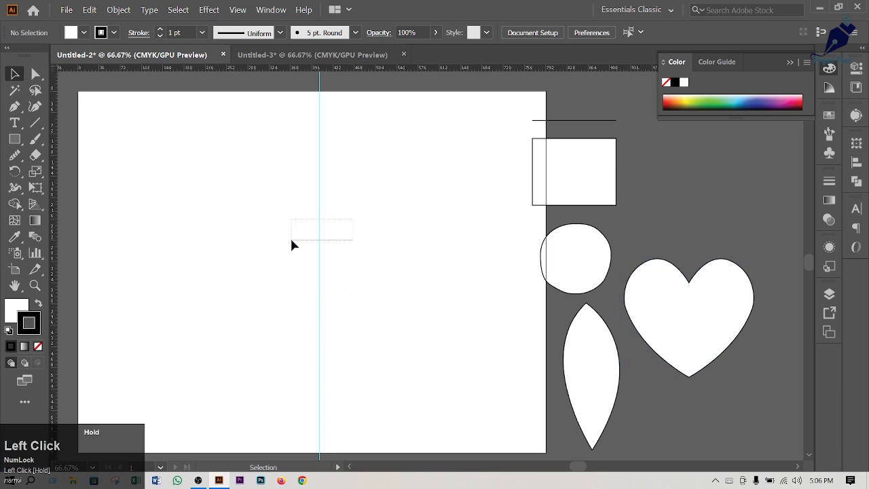
{"action": "key", "text": "Delete"}
{"action": "key", "text": "space"}
{"action": "left_click_drag", "start_coordinate": [306, 269], "coordinate": [340, 279]}
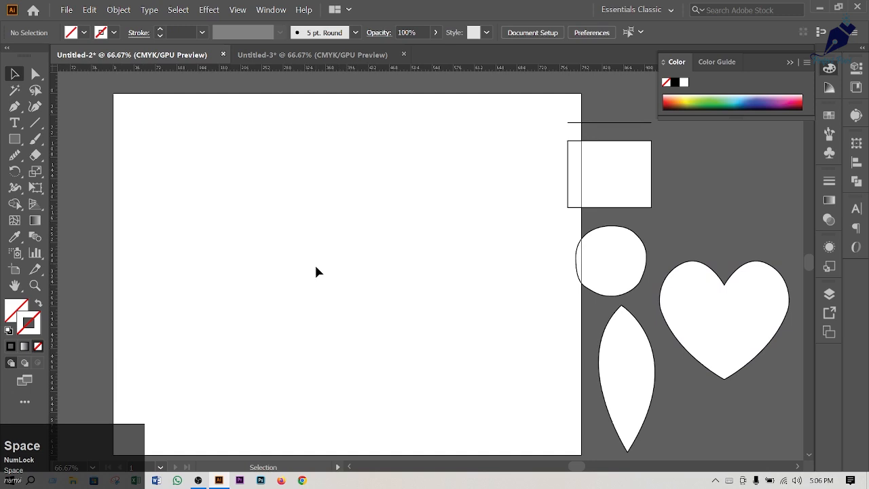
Draw an open Pen tool path on the artboard with a straight upper segment, a rounded right end and straight segments returning along the lower side.
{"action": "left_click", "coordinate": [15, 106]}
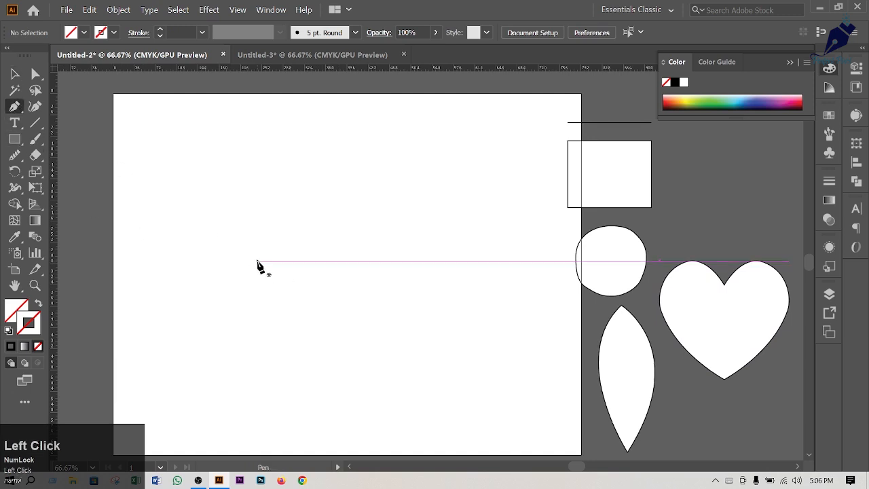
{"action": "left_click", "coordinate": [216, 237]}
{"action": "left_click", "coordinate": [345, 239]}
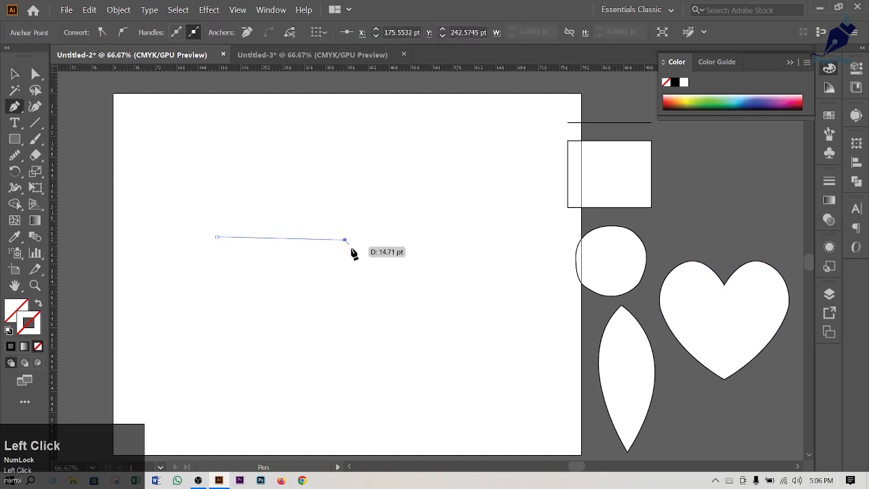
{"action": "left_click_drag", "start_coordinate": [452, 274], "coordinate": [449, 360]}
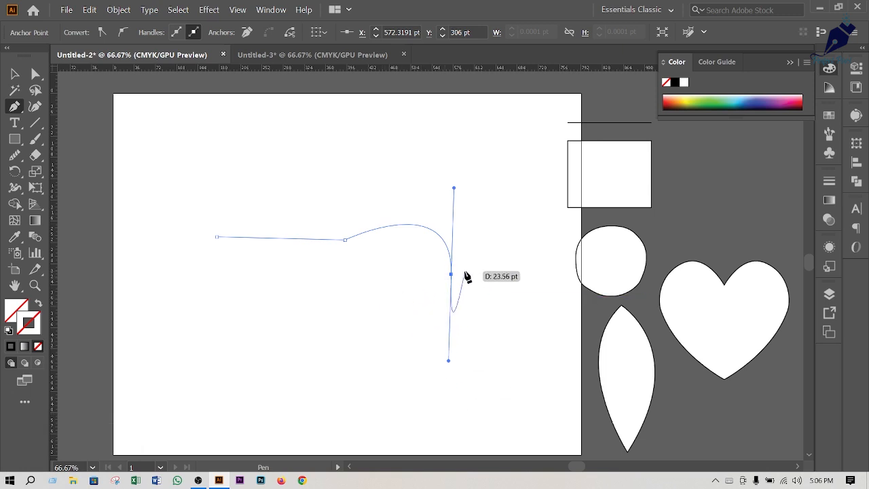
{"action": "left_click_drag", "start_coordinate": [337, 320], "coordinate": [334, 285]}
{"action": "left_click", "coordinate": [258, 274]}
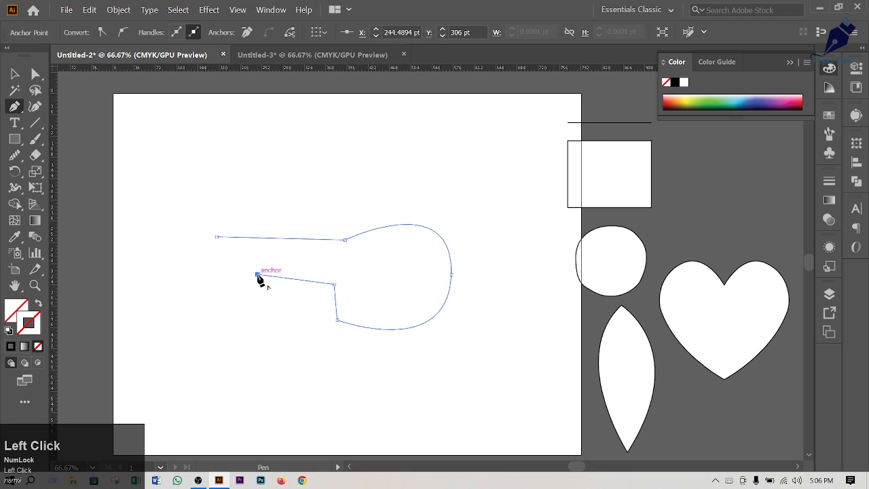
{"action": "left_click_drag", "start_coordinate": [257, 275], "coordinate": [231, 275]}
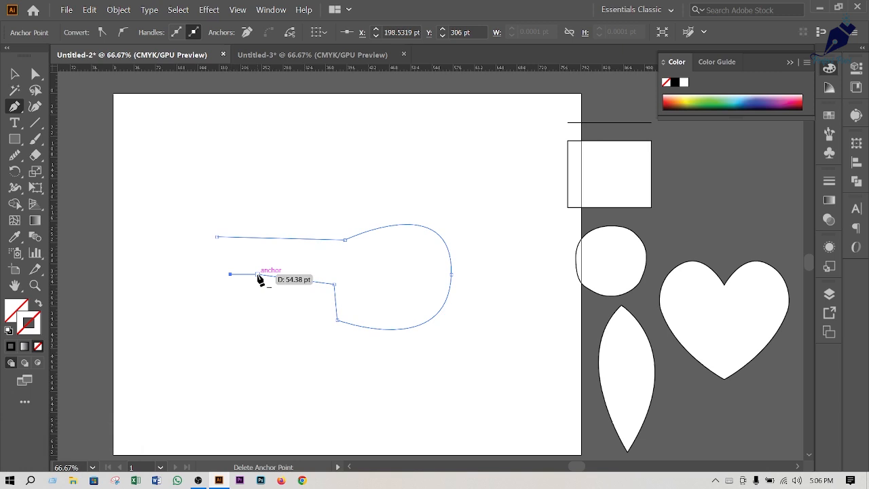
Remove the two intermediate anchors from the path's lower branch, and add four new anchors along its straight and curved segments.
{"action": "left_click", "coordinate": [258, 275]}
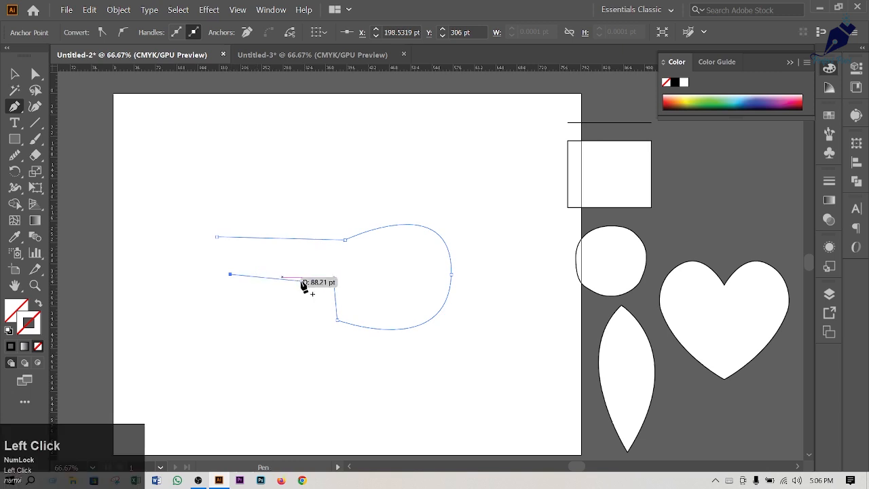
{"action": "left_click", "coordinate": [334, 286]}
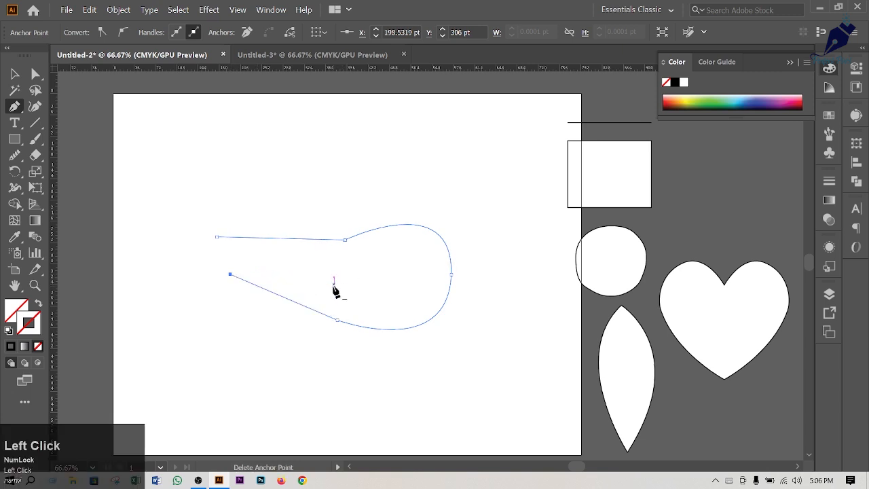
{"action": "left_click", "coordinate": [283, 298]}
{"action": "left_click", "coordinate": [392, 330]}
{"action": "left_click", "coordinate": [435, 232]}
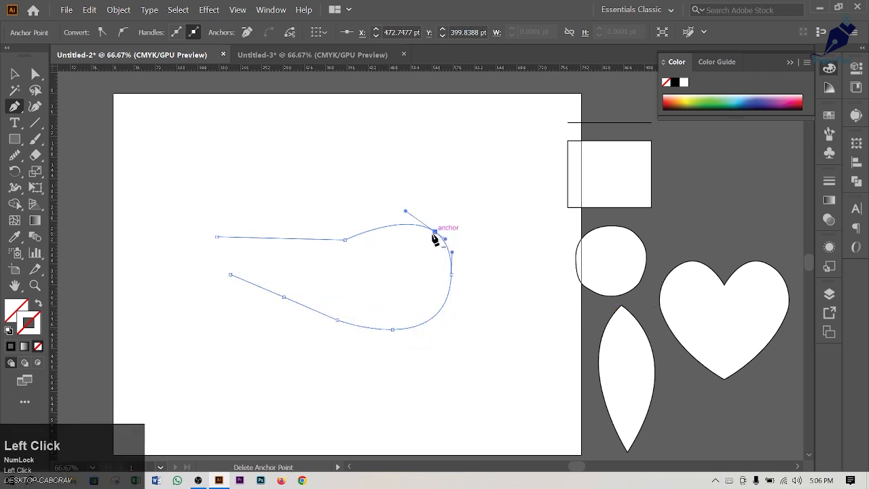
{"action": "left_click", "coordinate": [294, 238]}
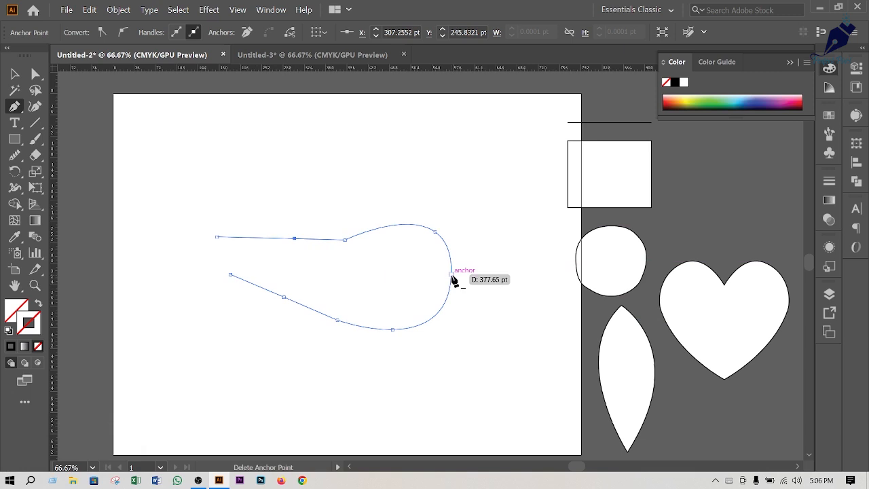
Reshape the path's rounded right end by redrawing the rightmost anchor's handles, lowering the anchor and shortening its lower handle, and end the path.
{"action": "key", "text": "alt"}
{"action": "left_click_drag", "start_coordinate": [452, 277], "coordinate": [448, 328]}
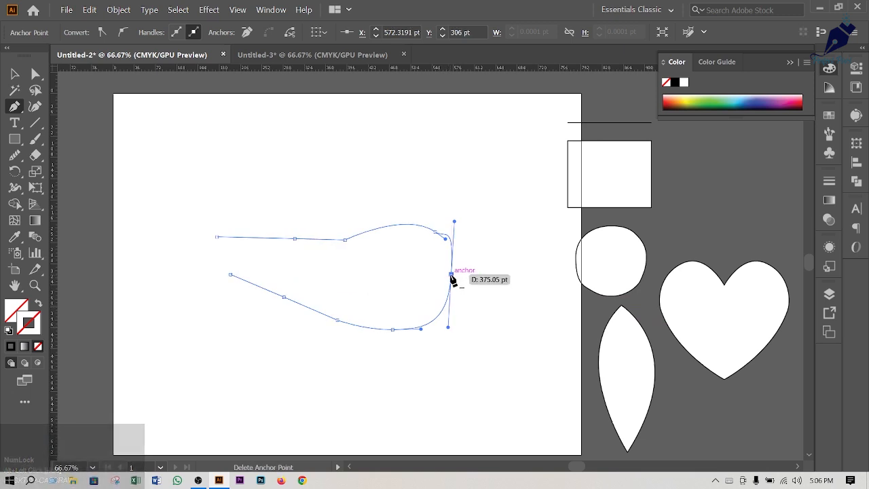
{"action": "mouse_move", "coordinate": [452, 285]}
{"action": "left_mouse_down"}
{"action": "mouse_move", "coordinate": [468, 294]}
{"action": "mouse_move", "coordinate": [445, 309]}
{"action": "mouse_move", "coordinate": [451, 283]}
{"action": "mouse_move", "coordinate": [442, 305]}
{"action": "mouse_move", "coordinate": [452, 297]}
{"action": "left_mouse_up"}
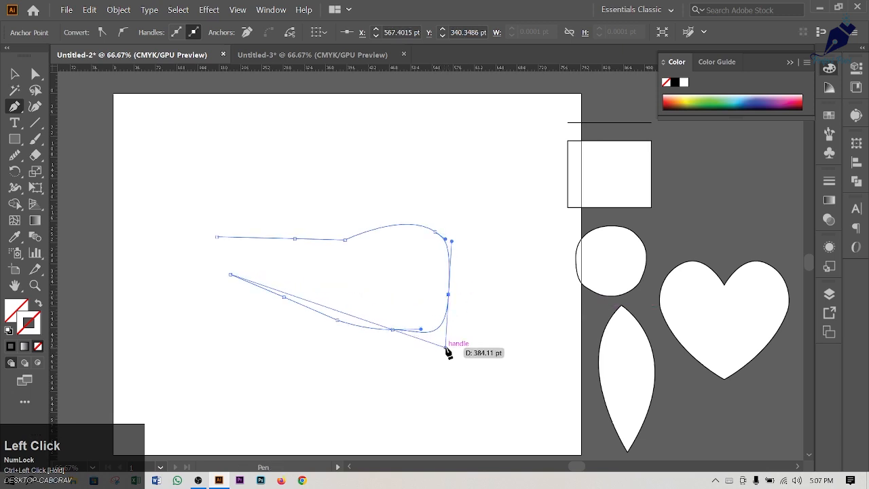
{"action": "left_click_drag", "start_coordinate": [446, 347], "coordinate": [446, 326]}
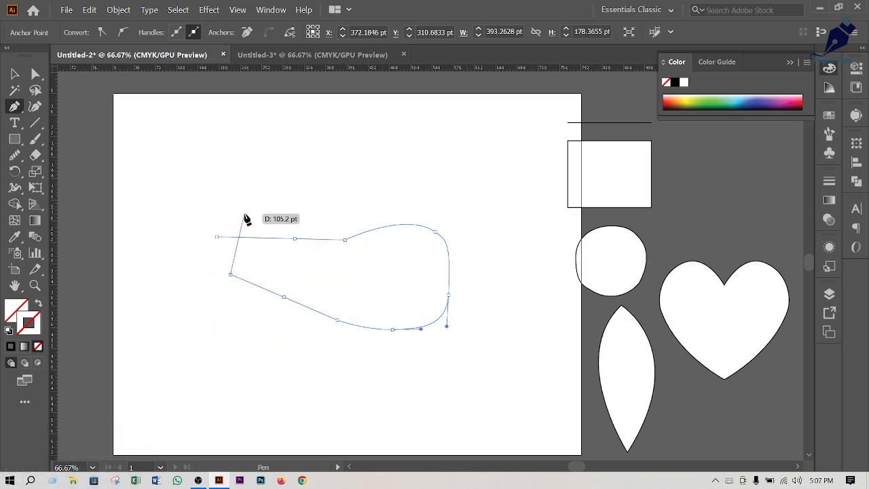
{"action": "key", "text": "Escape"}
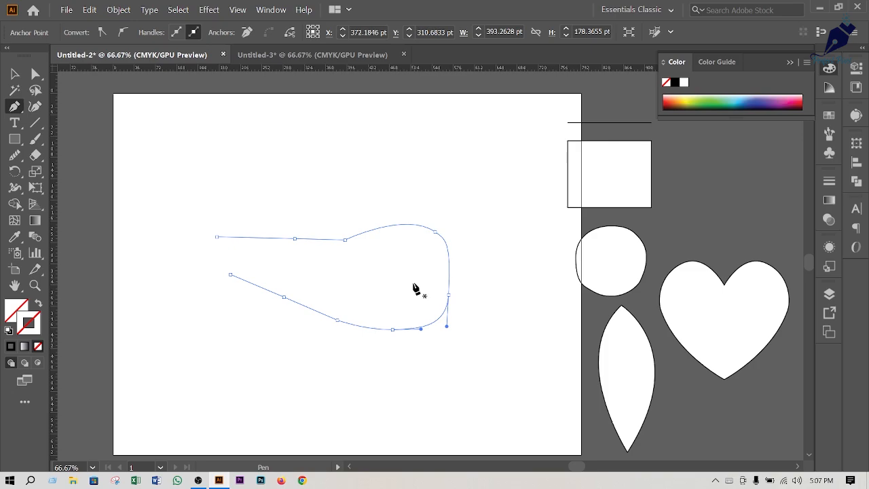
Switch to Firefox, search for "pen tools game" and open The Bézier Game.
{"action": "left_click", "coordinate": [280, 480]}
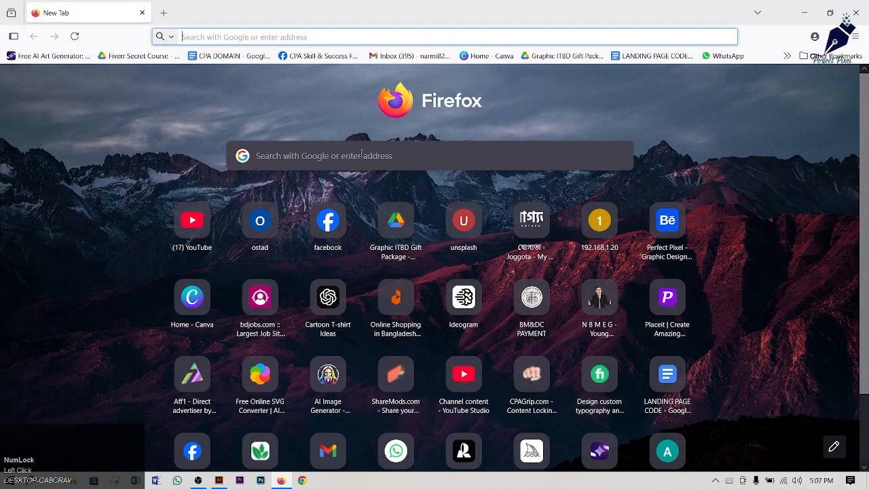
{"action": "left_click", "coordinate": [358, 155]}
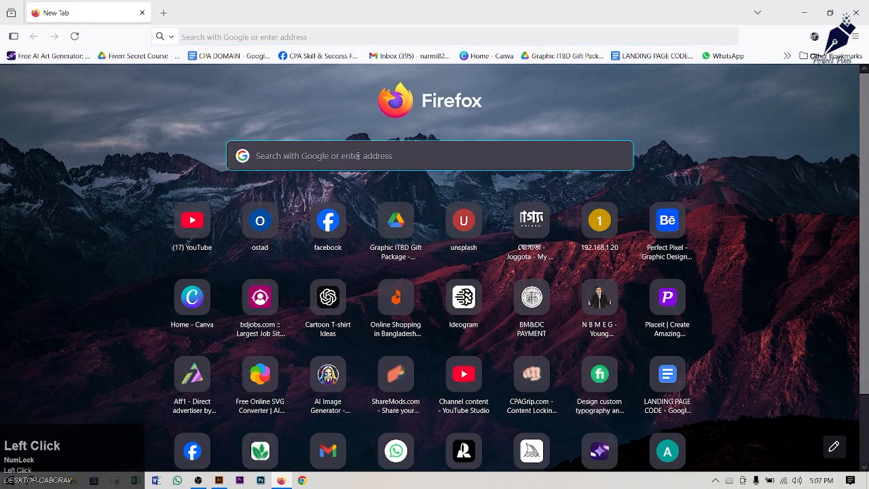
{"action": "type", "text": "pen t"}
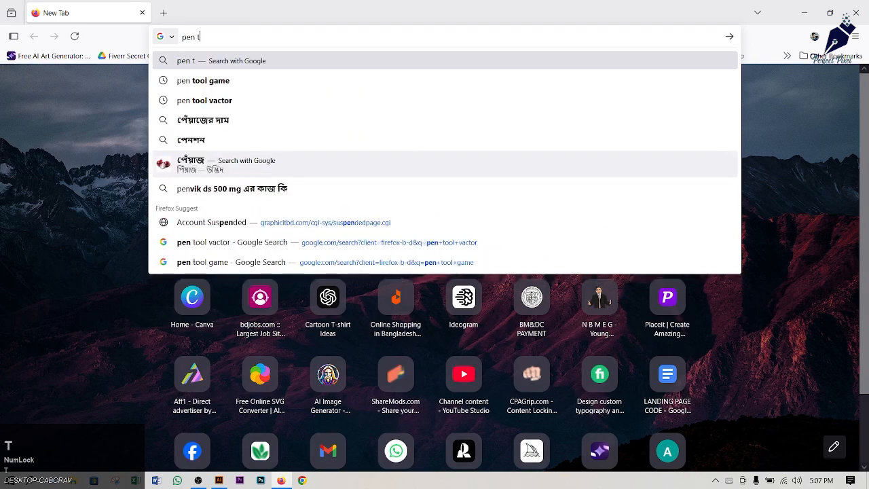
{"action": "type", "text": "ools"}
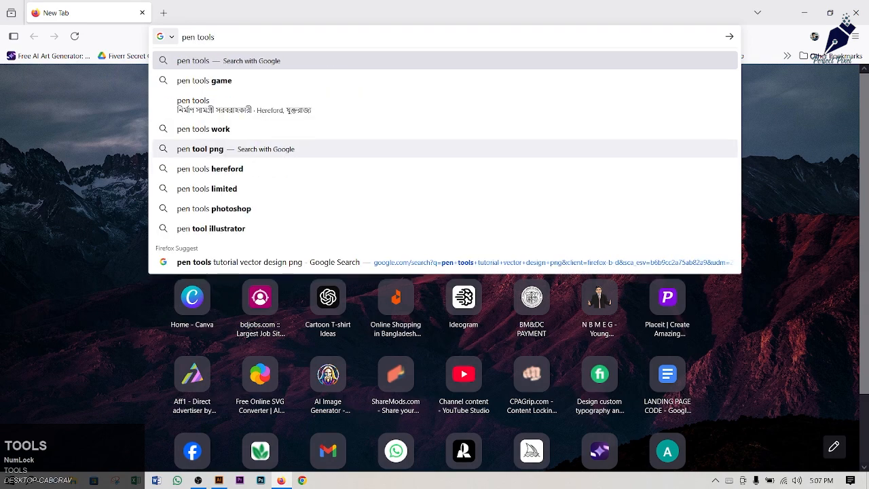
{"action": "left_click", "coordinate": [205, 80]}
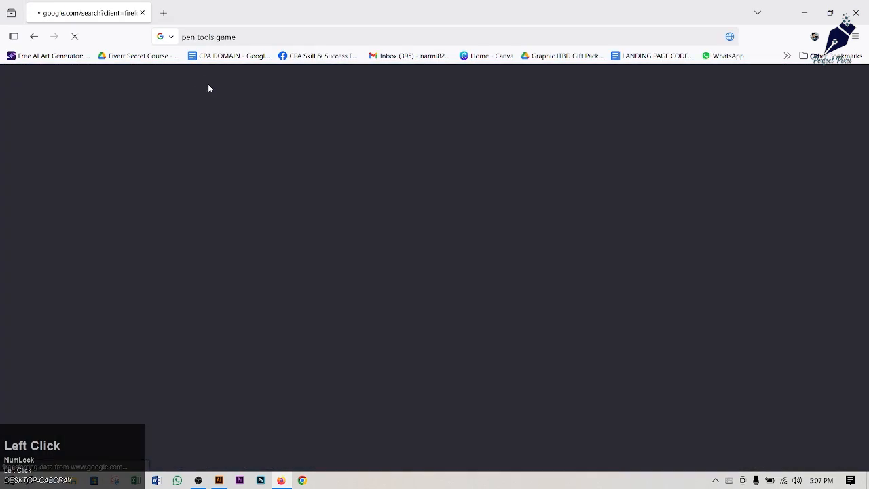
{"action": "left_click", "coordinate": [155, 188]}
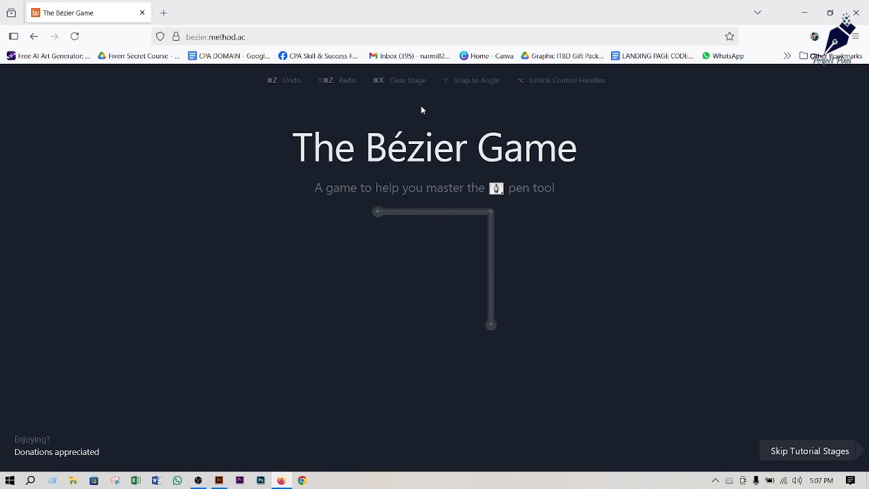
Trace the right-angled line of the first tutorial stage with three corner nodes.
{"action": "left_click", "coordinate": [378, 214]}
{"action": "left_click", "coordinate": [491, 212]}
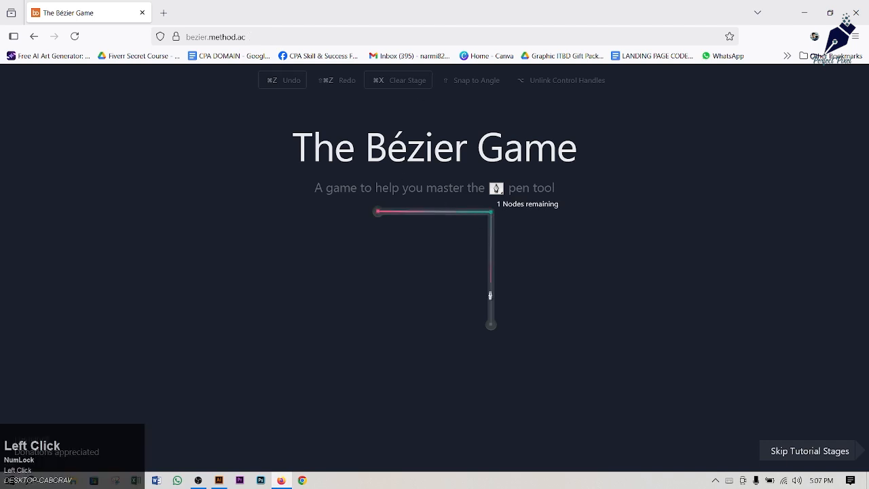
{"action": "left_click", "coordinate": [491, 327]}
Trace the house outline clockwise from the roof peak with angle-snapped straight segments, closing it at the peak.
{"action": "left_click", "coordinate": [435, 157], "text": "shift"}
{"action": "left_click", "coordinate": [519, 241], "text": "shift"}
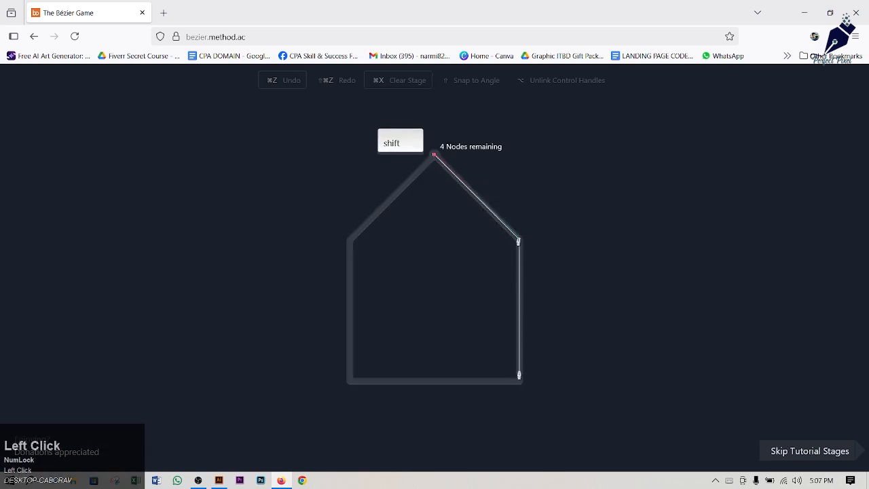
{"action": "left_click", "coordinate": [520, 382], "text": "shift"}
{"action": "left_click", "coordinate": [349, 381], "text": "shift"}
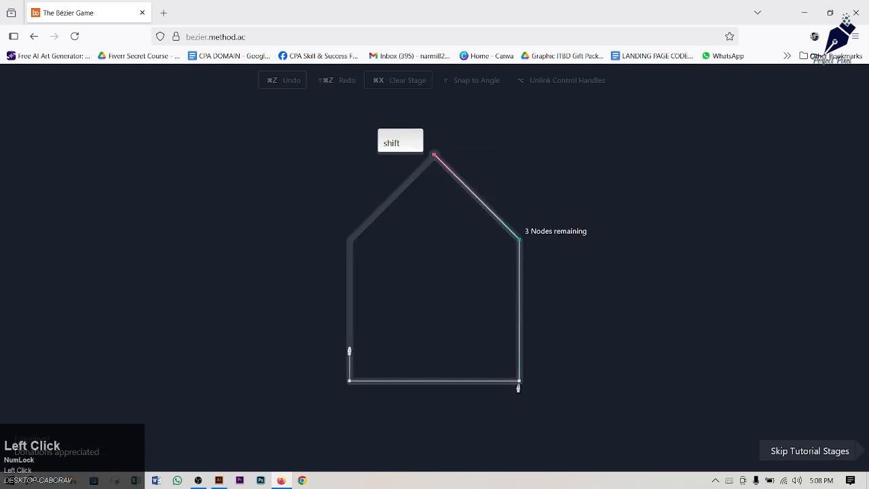
{"action": "left_click", "coordinate": [349, 242], "text": "shift"}
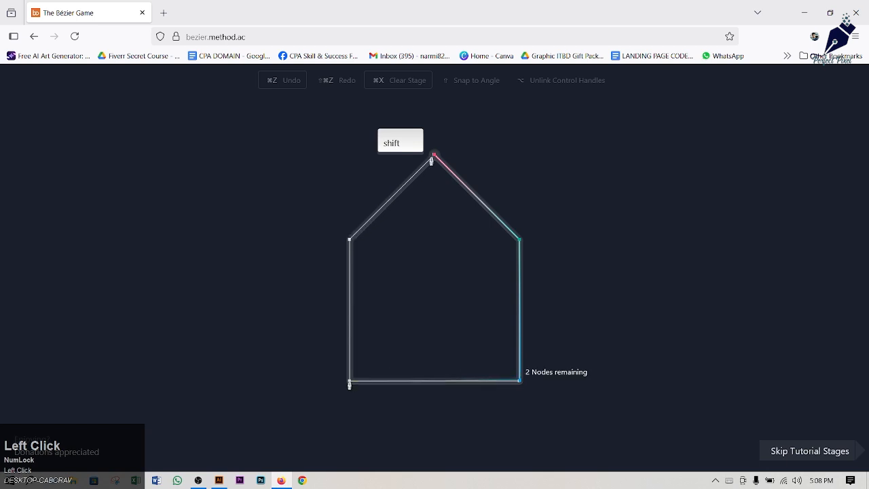
{"action": "left_click", "coordinate": [434, 158]}
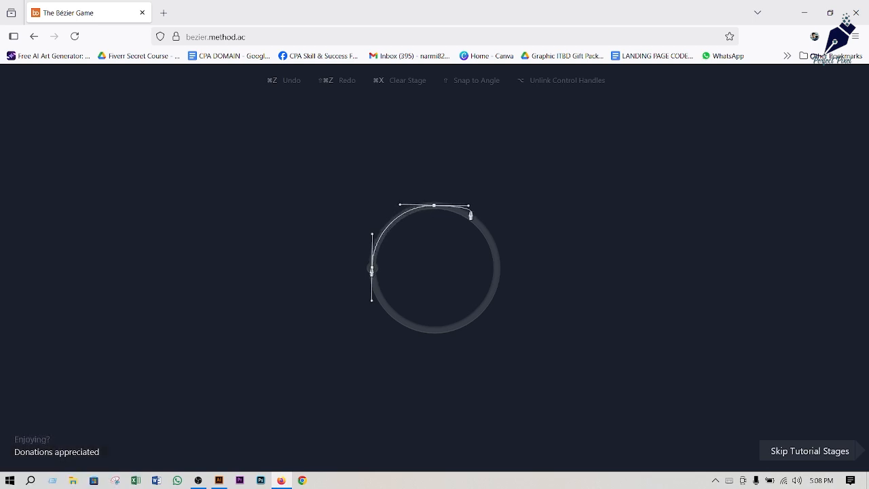
Trace the circle from its leftmost point with four smooth nodes at the quadrants, and close it at the starting node.
{"action": "left_click", "coordinate": [372, 268]}
{"action": "left_click_drag", "start_coordinate": [372, 269], "coordinate": [372, 302]}
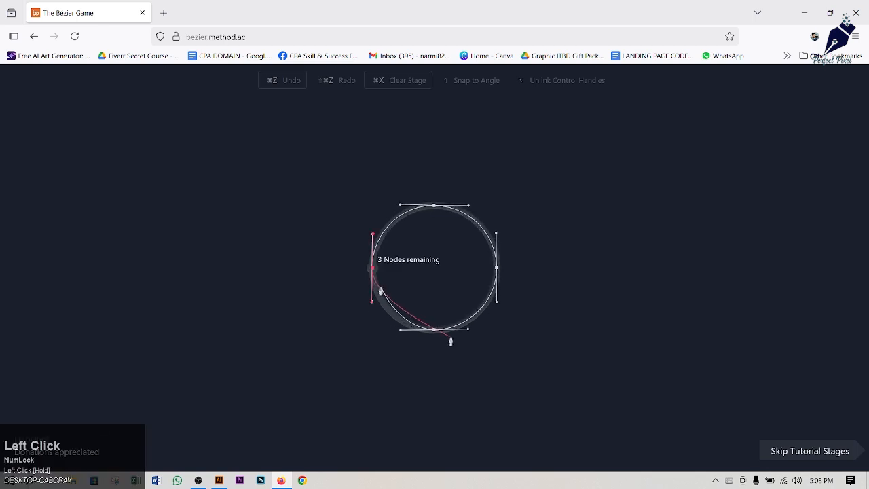
{"action": "left_click", "coordinate": [434, 332]}
{"action": "left_click_drag", "start_coordinate": [434, 333], "coordinate": [469, 329]}
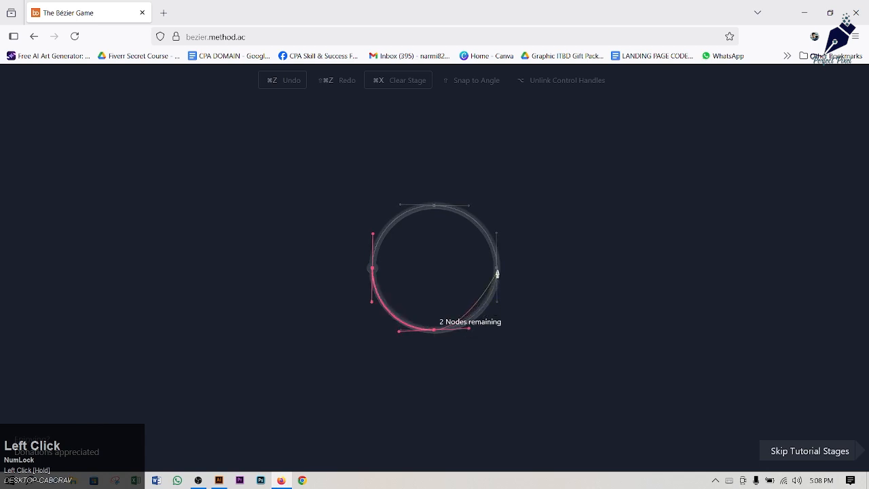
{"action": "left_click_drag", "start_coordinate": [496, 272], "coordinate": [497, 235]}
{"action": "left_click_drag", "start_coordinate": [434, 209], "coordinate": [403, 211]}
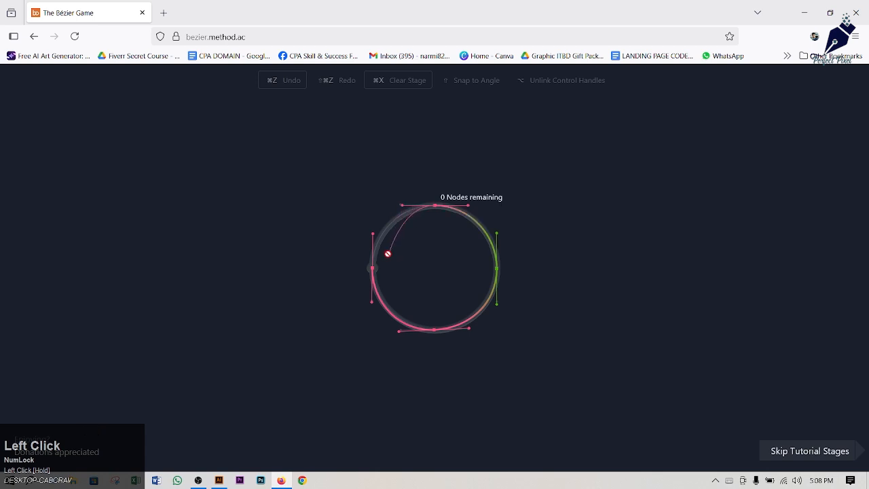
{"action": "left_click", "coordinate": [373, 269]}
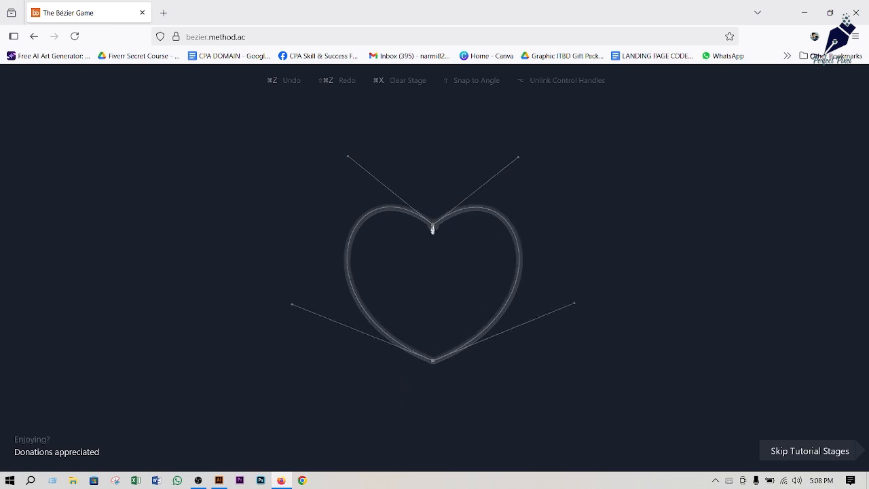
Trace the heart from its upper notch, unlinking the curve handles at the notch and lower tip, and close it at the notch.
{"action": "left_click", "coordinate": [432, 228]}
{"action": "left_click_drag", "start_coordinate": [445, 237], "coordinate": [518, 161]}
{"action": "key", "text": "alt"}
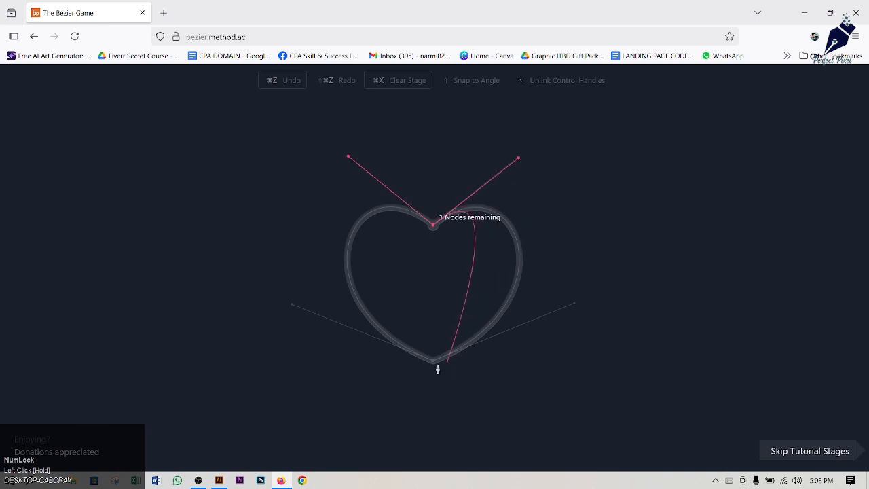
{"action": "mouse_move", "coordinate": [433, 363]}
{"action": "left_mouse_down"}
{"action": "mouse_move", "coordinate": [343, 350]}
{"action": "mouse_move", "coordinate": [292, 423]}
{"action": "mouse_move", "coordinate": [276, 336]}
{"action": "mouse_move", "coordinate": [292, 306]}
{"action": "left_mouse_up"}
{"action": "key", "text": "alt"}
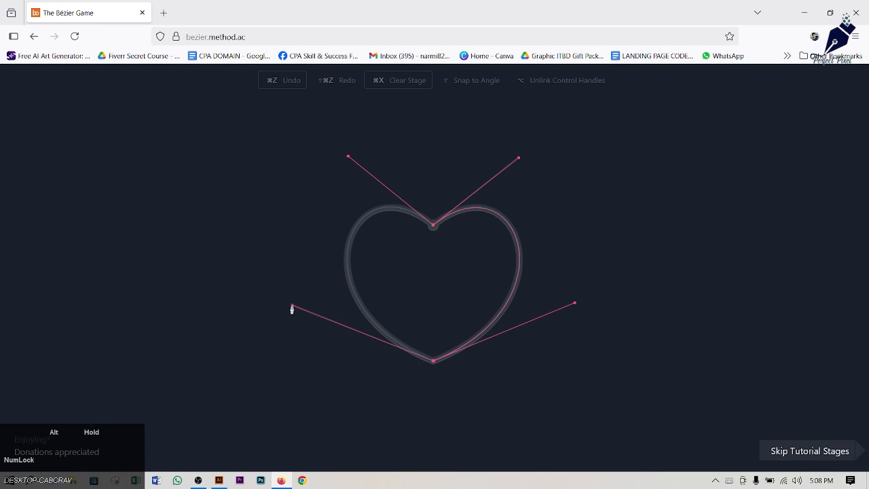
{"action": "left_click", "coordinate": [433, 229]}
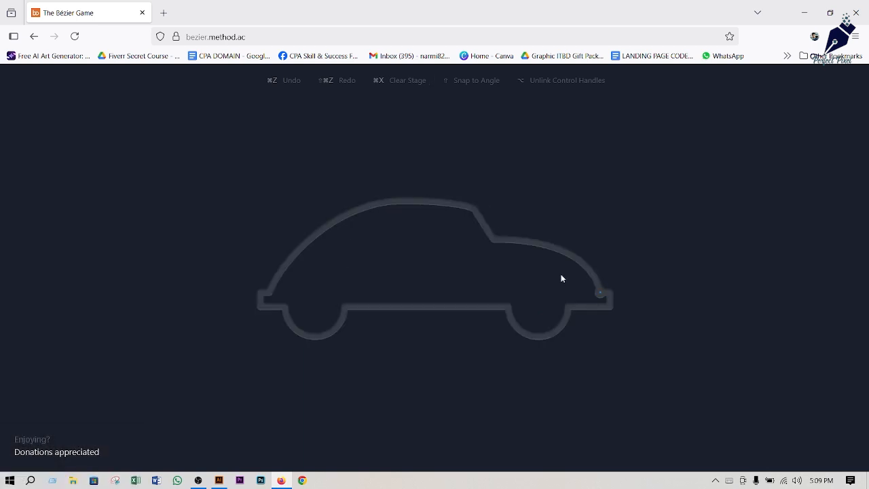
Trace the car's front bumper from the starting node to the front wheel, unlinking the handle there to point downward.
{"action": "left_click", "coordinate": [601, 297]}
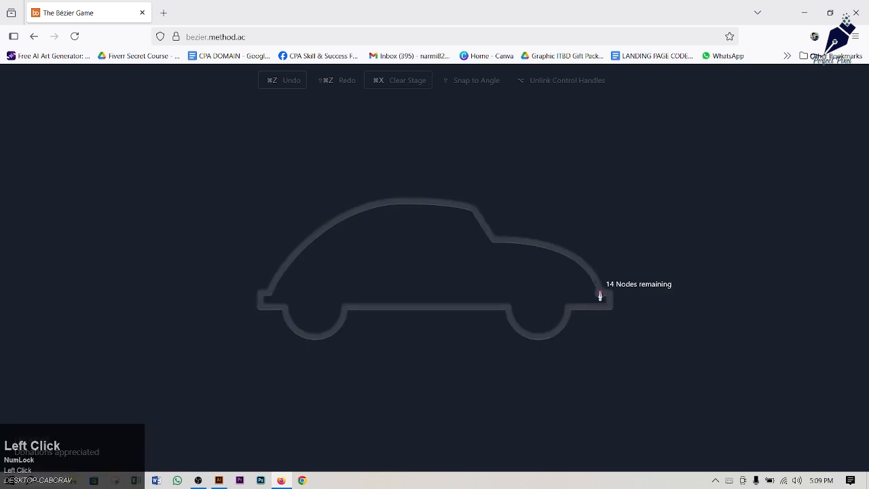
{"action": "mouse_move", "coordinate": [609, 307]}
{"action": "left_mouse_down"}
{"action": "mouse_move", "coordinate": [600, 327]}
{"action": "mouse_move", "coordinate": [605, 304]}
{"action": "left_mouse_up"}
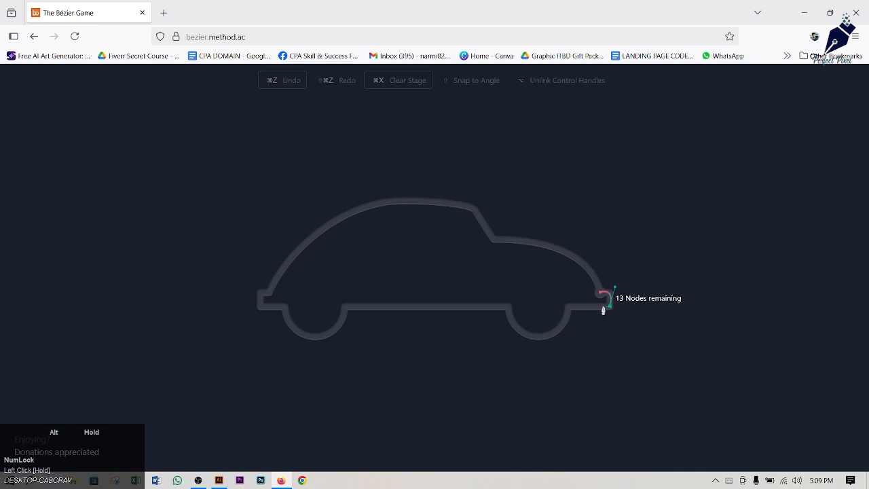
{"action": "left_click", "coordinate": [568, 308]}
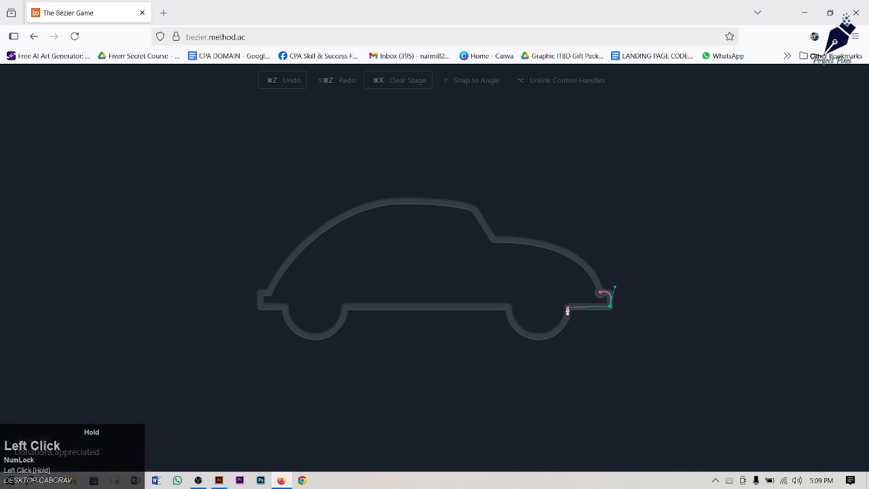
{"action": "left_click_drag", "start_coordinate": [568, 311], "coordinate": [568, 318]}
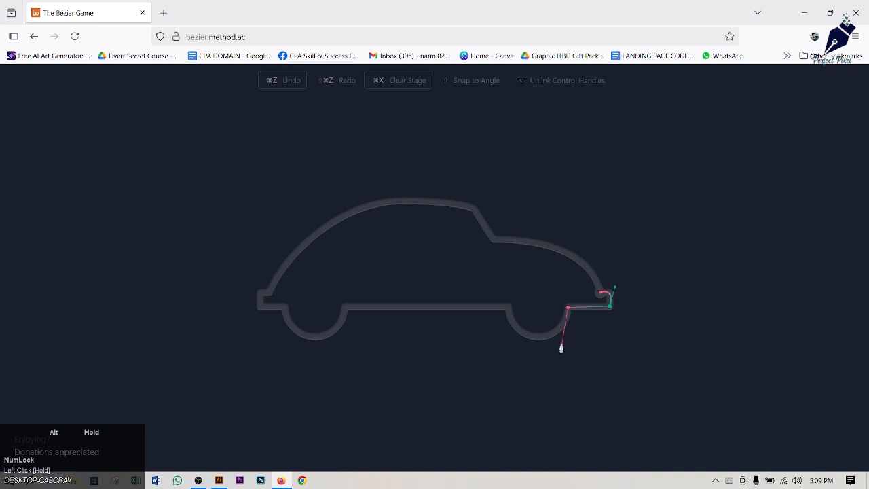
{"action": "left_click_drag", "start_coordinate": [564, 348], "coordinate": [564, 347]}
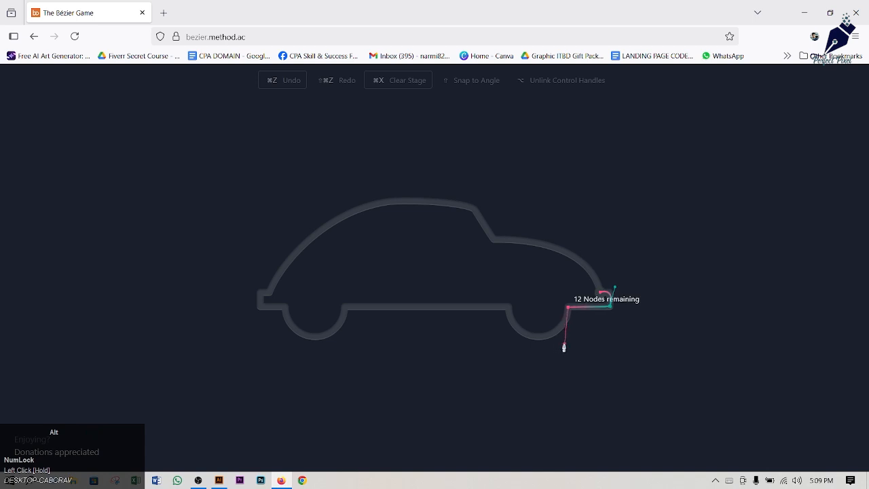
{"action": "left_click_drag", "start_coordinate": [508, 311], "coordinate": [508, 311]}
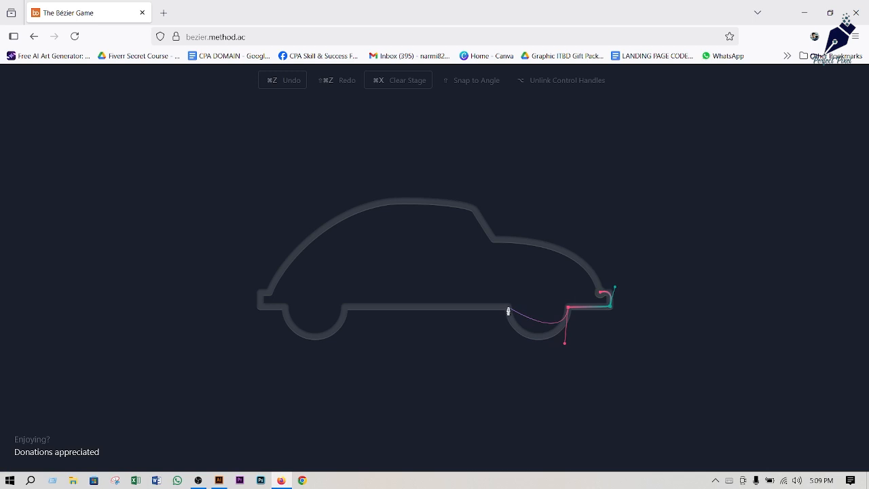
{"action": "left_click", "coordinate": [509, 311]}
{"action": "left_click_drag", "start_coordinate": [508, 311], "coordinate": [501, 265]}
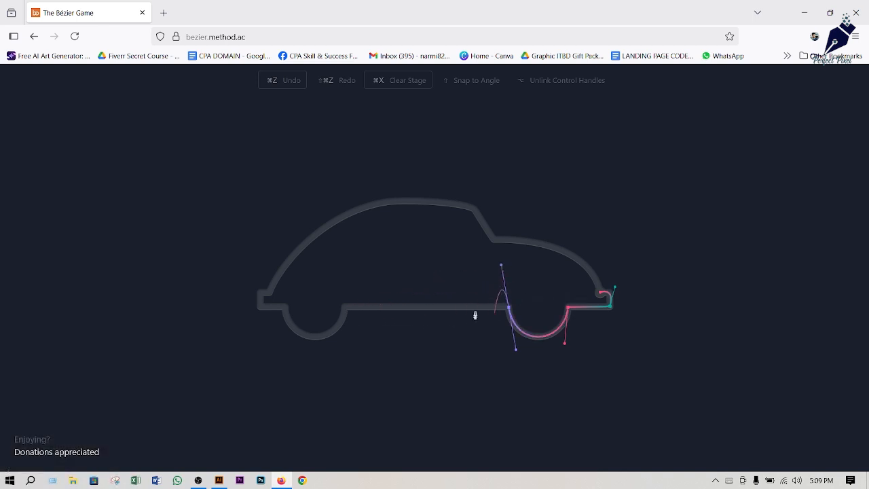
{"action": "key", "text": "ctrl+z"}
Trace the front wheel's curve to its rear edge with one smooth node, unlinking and retracting its outgoing handle toward the underside.
{"action": "left_click_drag", "start_coordinate": [508, 310], "coordinate": [499, 269]}
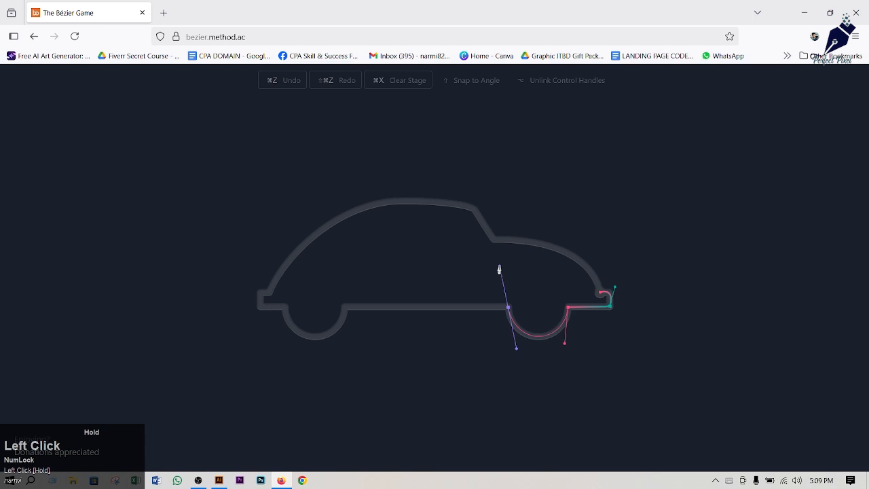
{"action": "key", "text": "alt"}
{"action": "left_click_drag", "start_coordinate": [499, 269], "coordinate": [496, 286]}
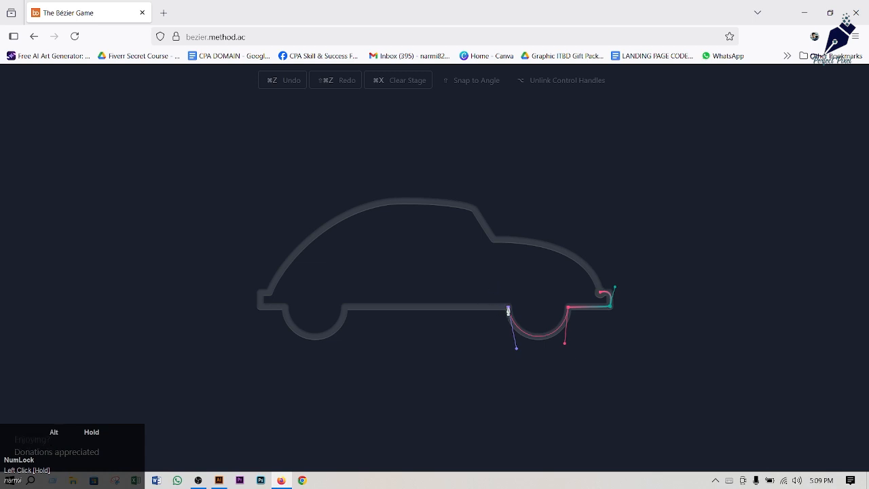
{"action": "left_click_drag", "start_coordinate": [507, 311], "coordinate": [502, 311]}
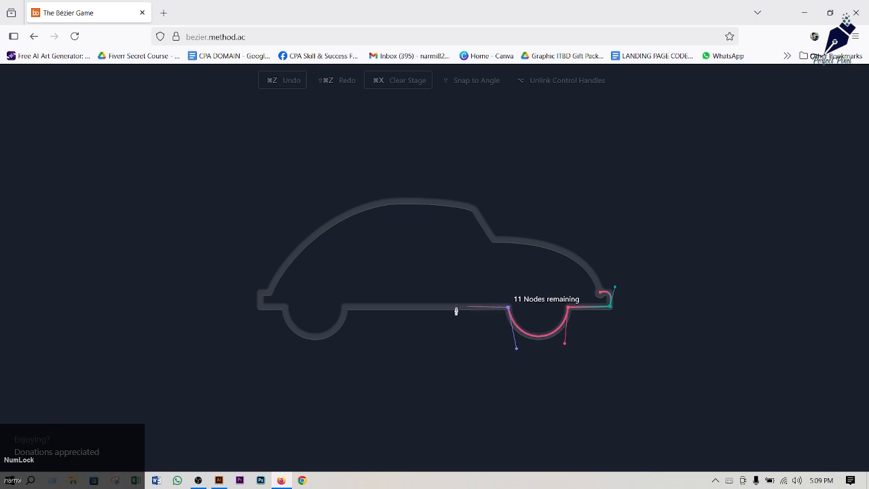
Trace the straight underside and the rear wheel's curve, unlinking the handle at the wheel's far edge for a sharp corner.
{"action": "left_click", "coordinate": [344, 311]}
{"action": "left_click_drag", "start_coordinate": [344, 310], "coordinate": [340, 349]}
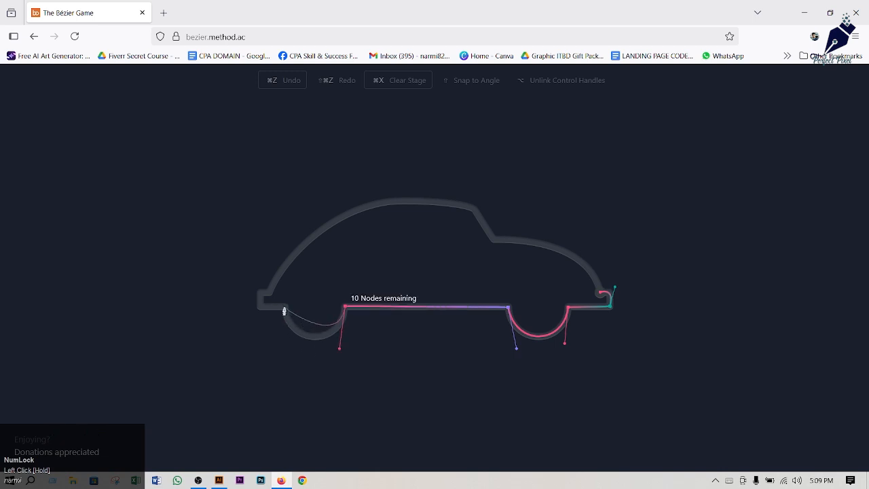
{"action": "left_click_drag", "start_coordinate": [285, 309], "coordinate": [280, 272]}
{"action": "key", "text": "alt"}
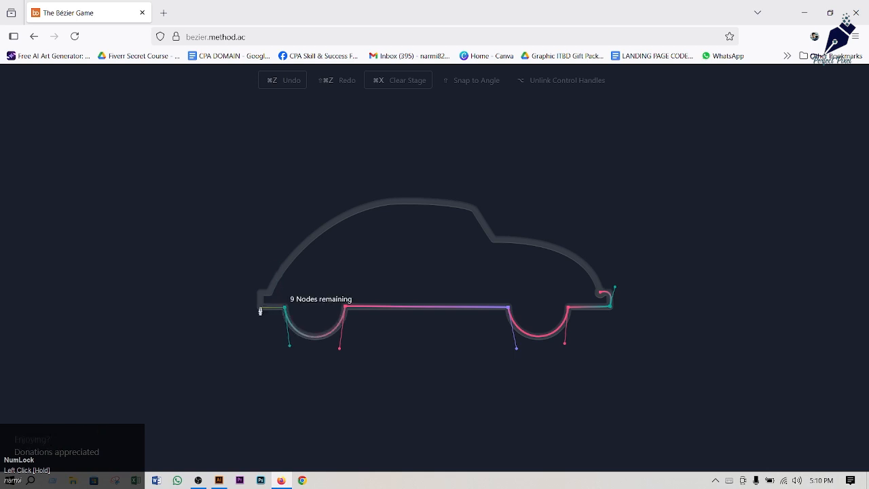
Trace the rear bumper up to the base of the roof curve, unlinking the outgoing handle to follow the roofline.
{"action": "left_click", "coordinate": [260, 309]}
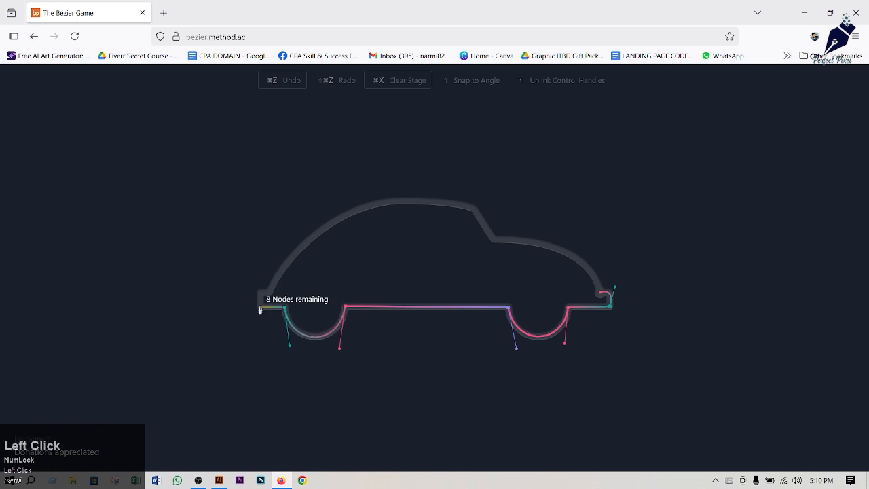
{"action": "mouse_move", "coordinate": [269, 293]}
{"action": "left_mouse_down"}
{"action": "mouse_move", "coordinate": [290, 295]}
{"action": "mouse_move", "coordinate": [281, 298]}
{"action": "left_mouse_up"}
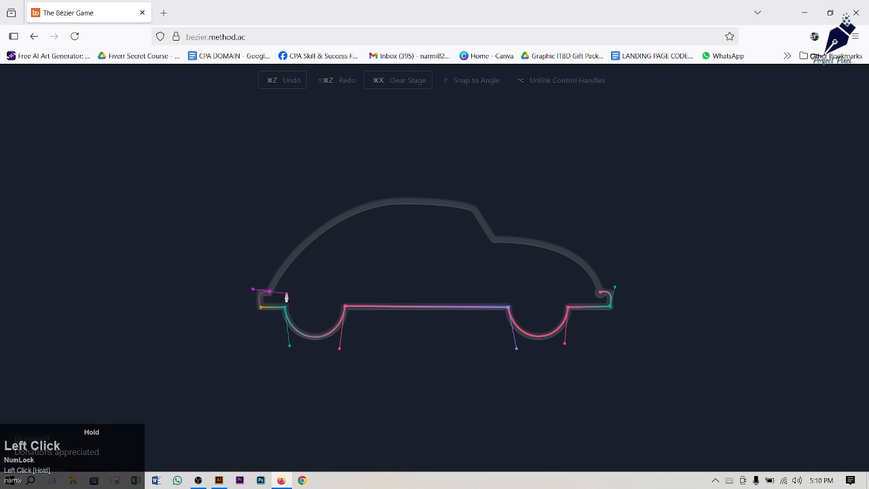
{"action": "key", "text": "alt"}
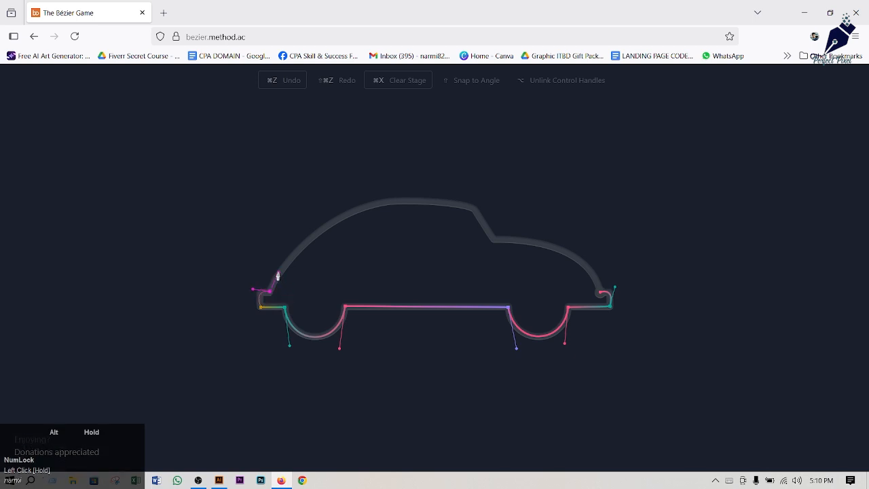
{"action": "left_click_drag", "start_coordinate": [278, 276], "coordinate": [279, 274]}
Trace the roof as one long curve to the top of the windshield, retracting the outgoing handle into the node.
{"action": "left_click", "coordinate": [475, 212]}
{"action": "left_click_drag", "start_coordinate": [475, 212], "coordinate": [623, 245]}
{"action": "left_click", "coordinate": [475, 209]}
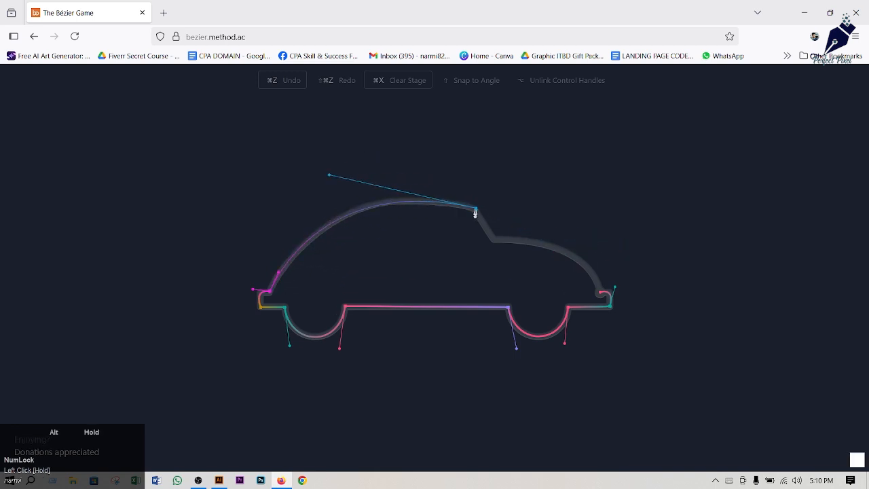
Trace the straight windshield and curved hood, closing the car outline at the starting node, and advance to the next stage.
{"action": "left_click", "coordinate": [493, 243]}
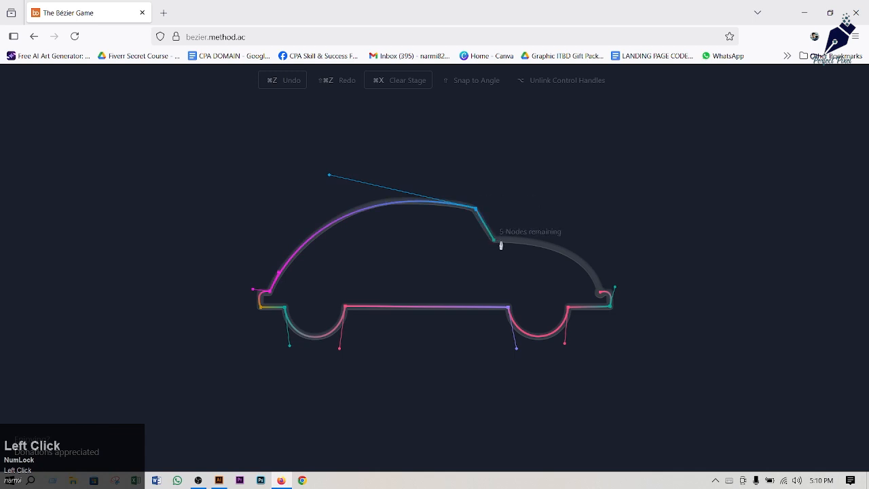
{"action": "left_click_drag", "start_coordinate": [601, 298], "coordinate": [612, 354]}
{"action": "left_click", "coordinate": [600, 298]}
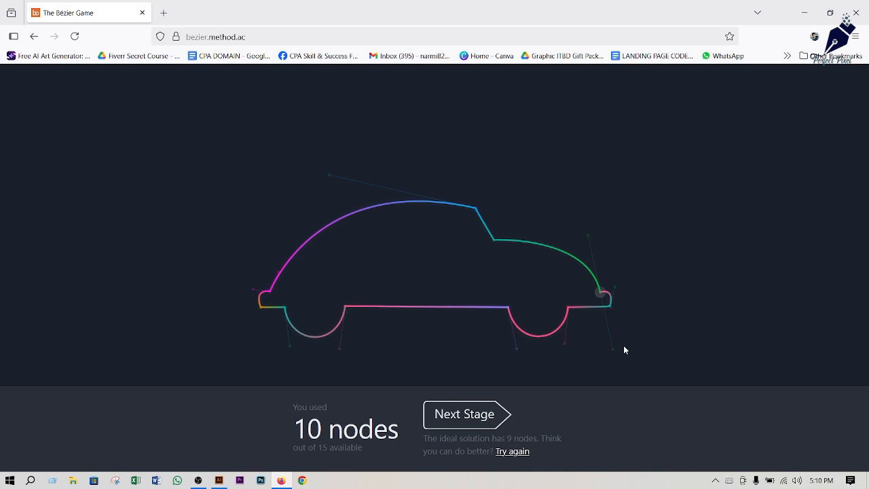
{"action": "left_click", "coordinate": [463, 414]}
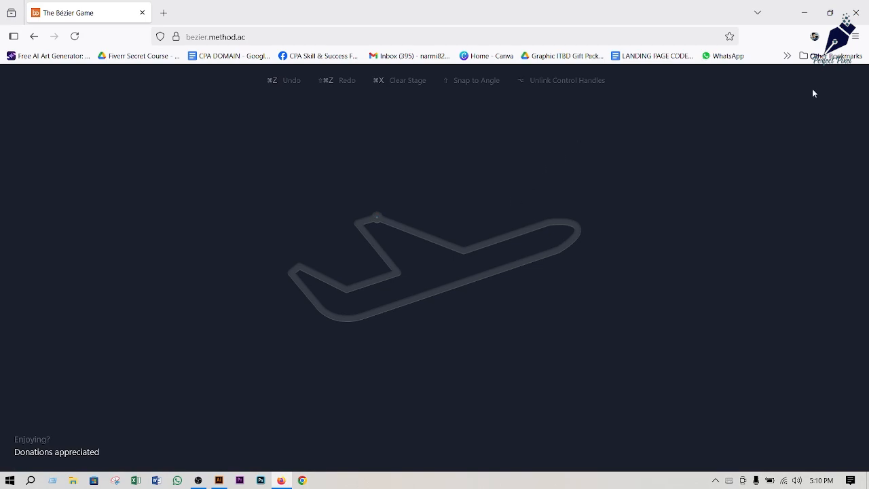
Close the browser with The Bézier Game and minimize Illustrator to return to the desktop.
{"action": "left_click", "coordinate": [857, 12]}
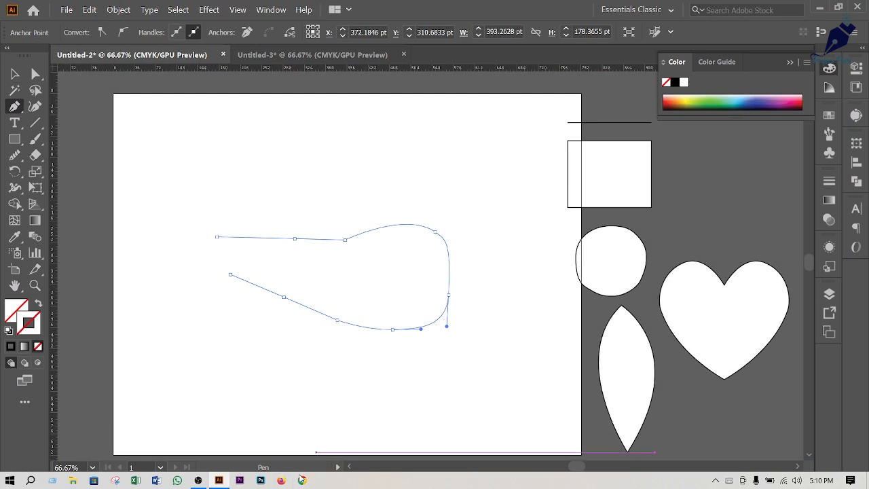
{"action": "left_click", "coordinate": [820, 8]}
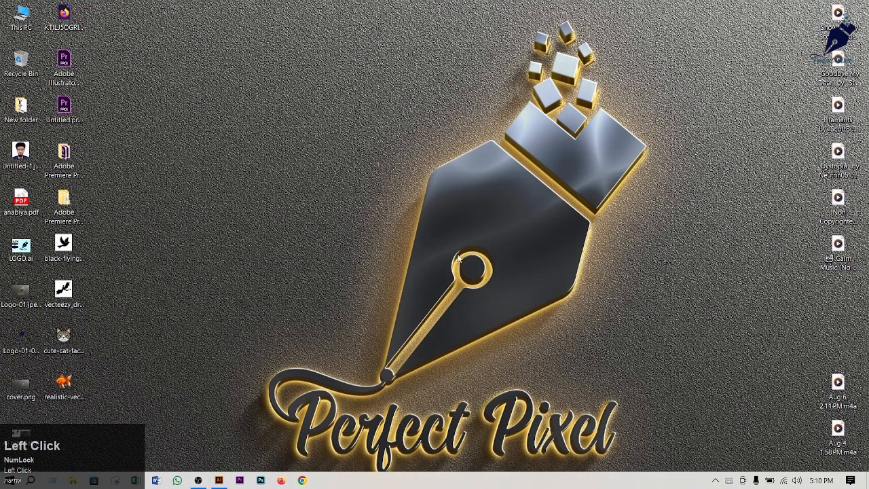